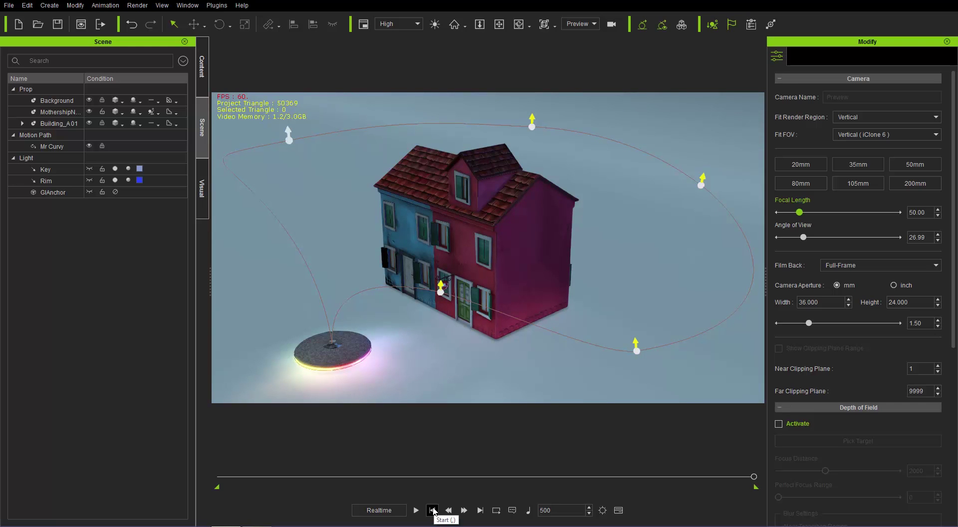
# Return to the first frame and hide the MothershipNode prop in the scene
pyautogui.click(433, 510)
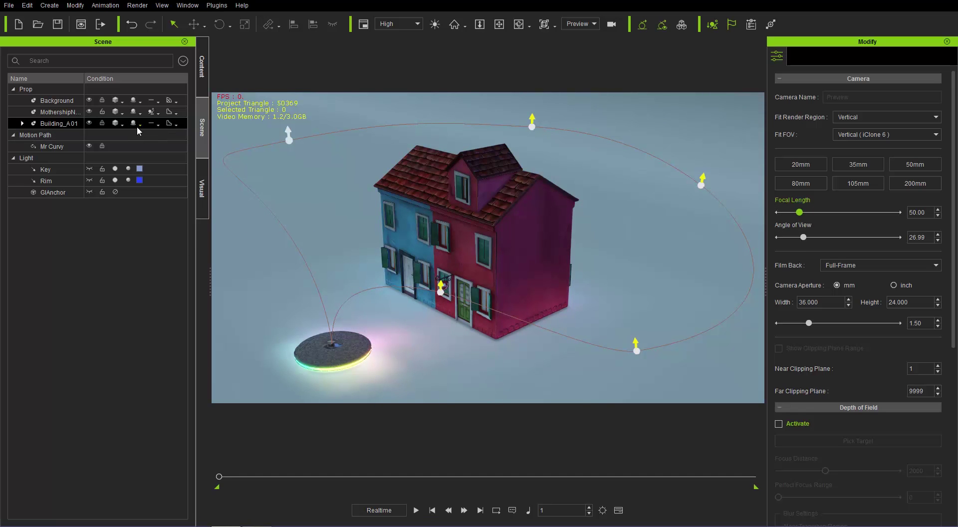
pyautogui.click(349, 351)
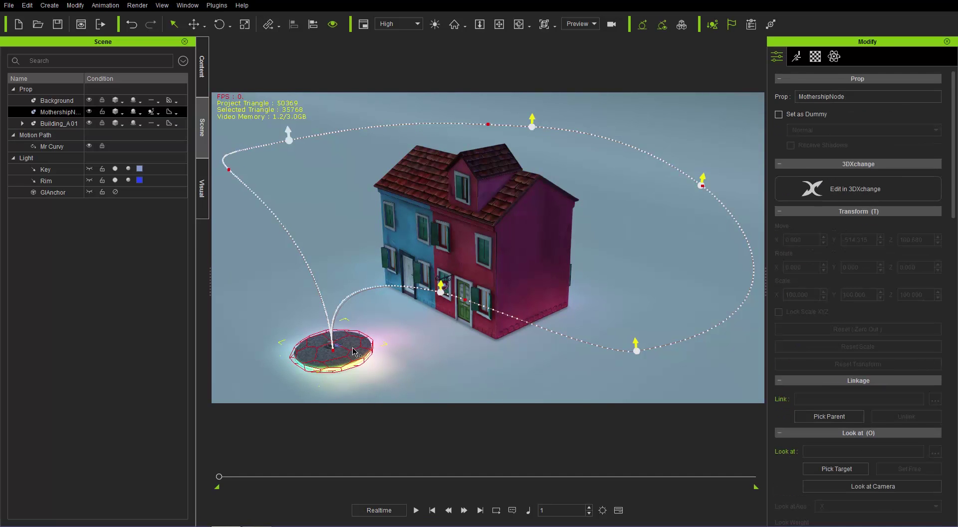
pyautogui.click(89, 111)
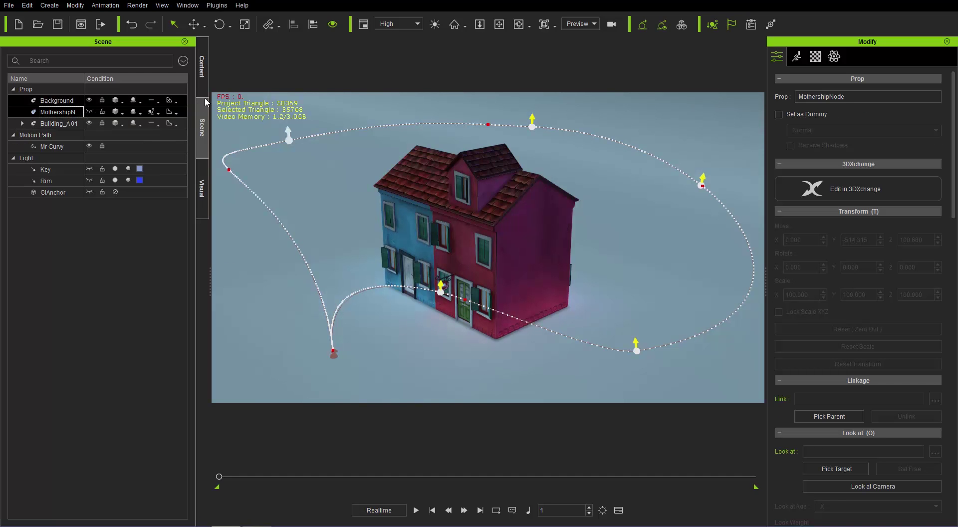
# Create a new camera and rename it UFO Follow
pyautogui.click(50, 6)
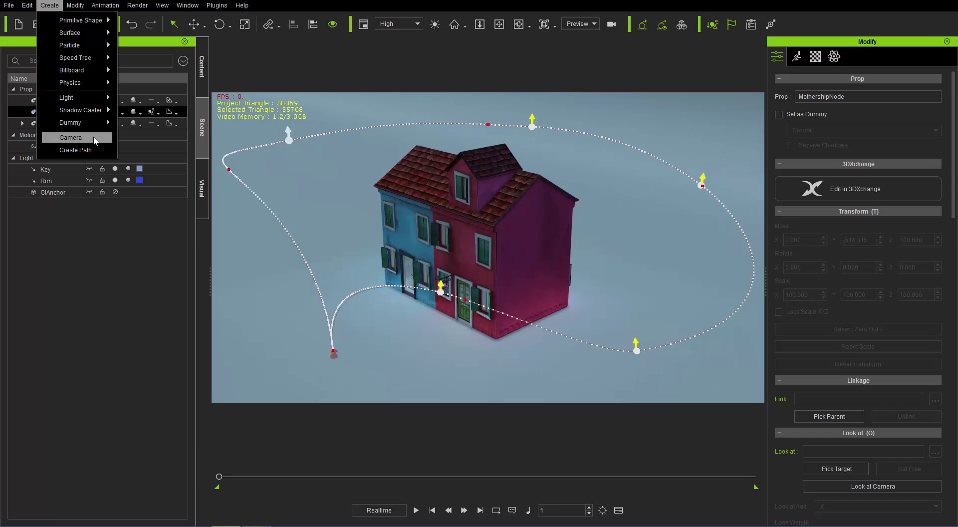
pyautogui.click(94, 137)
pyautogui.click(59, 172)
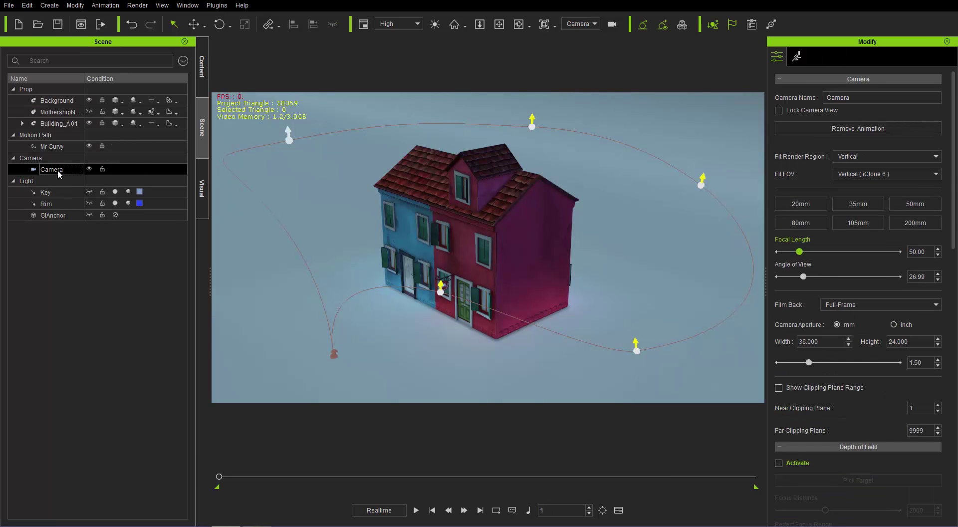
pyautogui.click(59, 172)
pyautogui.write('UFO Follow')
pyautogui.press('Return')
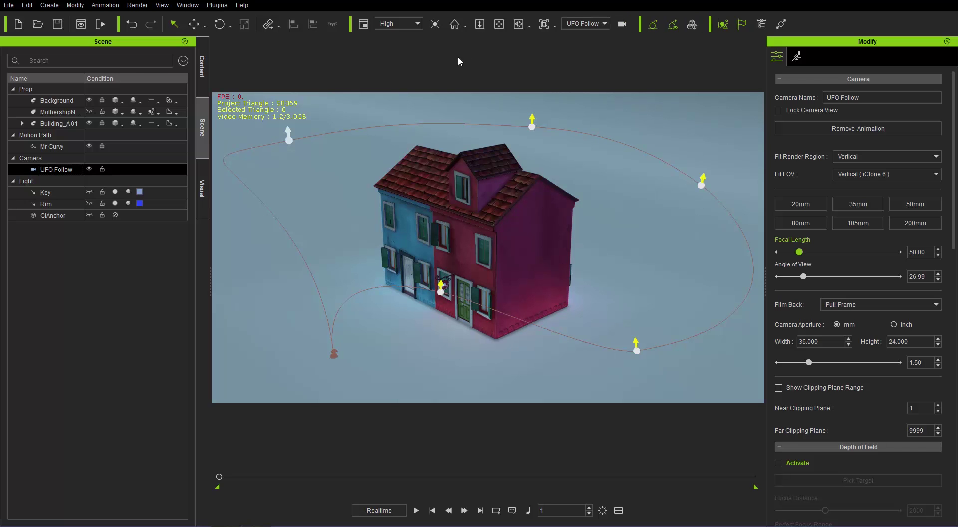
# Switch the viewport to the Preview camera and move the UFO Follow camera vertically in front of the blue part of the house
pyautogui.click(587, 25)
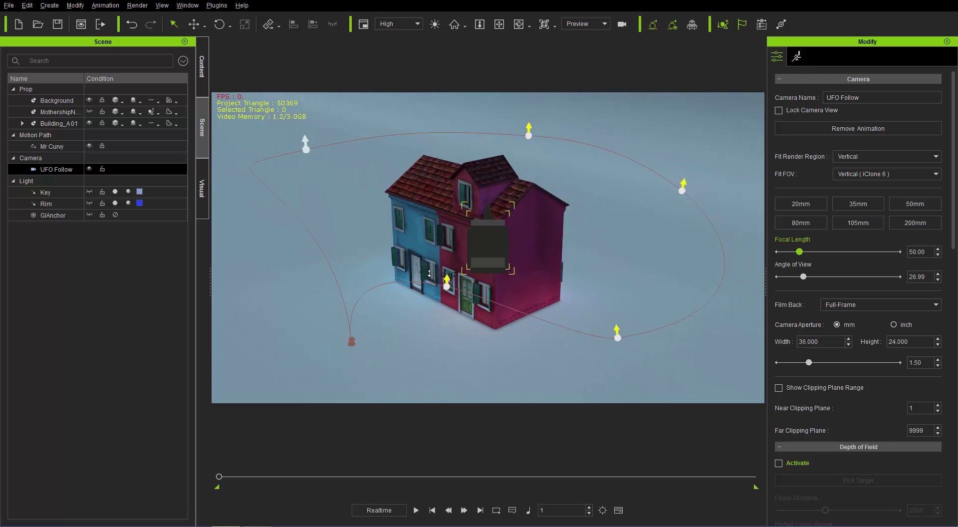
pyautogui.moveTo(569, 303); pyautogui.dragTo(455, 336, button='right')
pyautogui.press('w')
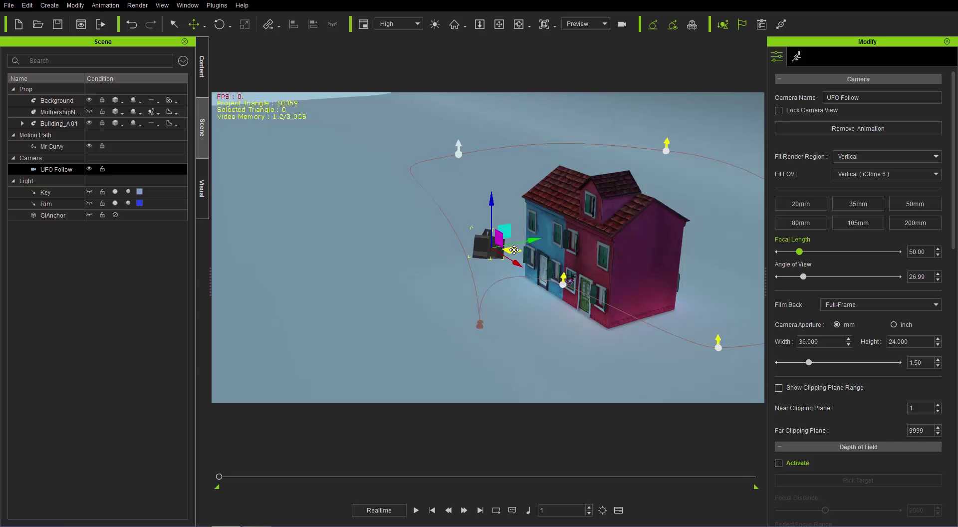
pyautogui.moveTo(508, 234); pyautogui.dragTo(525, 184)
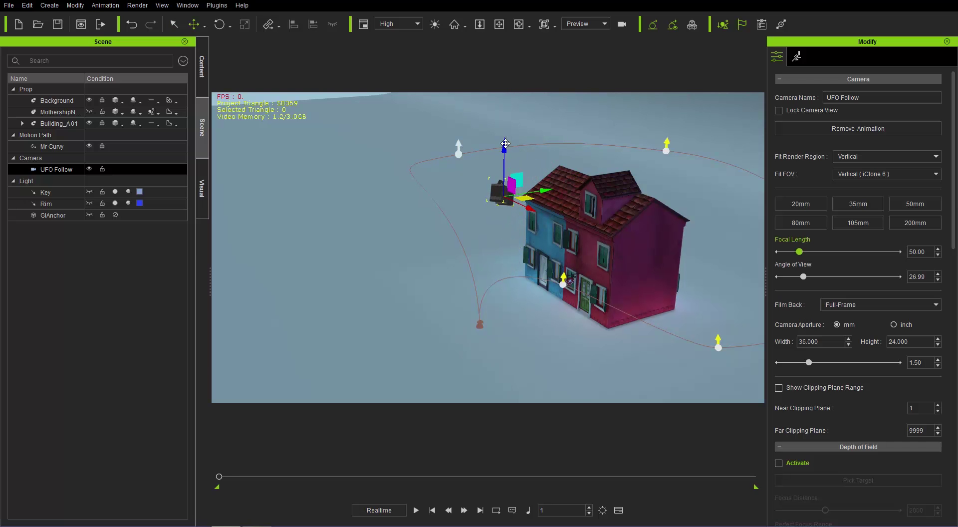
pyautogui.moveTo(506, 144); pyautogui.dragTo(526, 273)
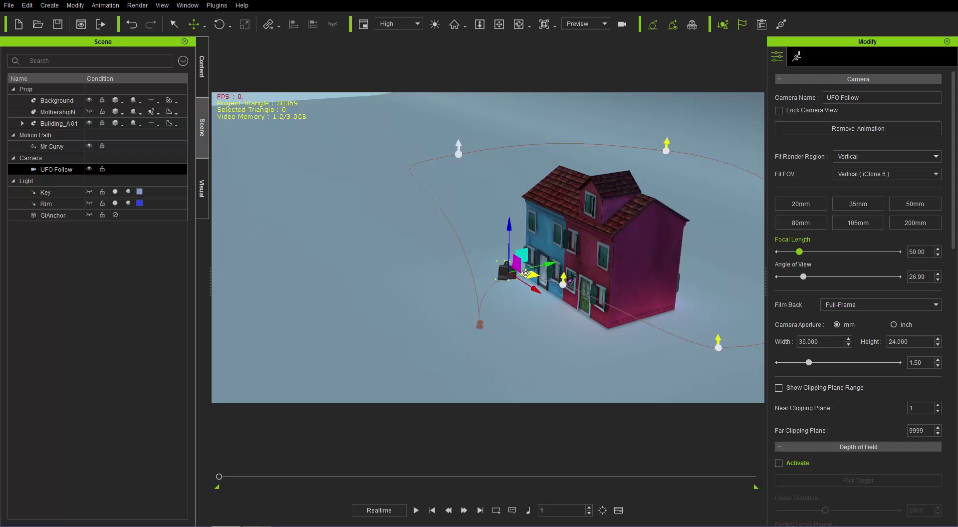
# Open the Mini Viewport as a floating window, widen it and place it over the empty area of the scene list
pyautogui.hotkey('ctrl', 'alt', 'v')
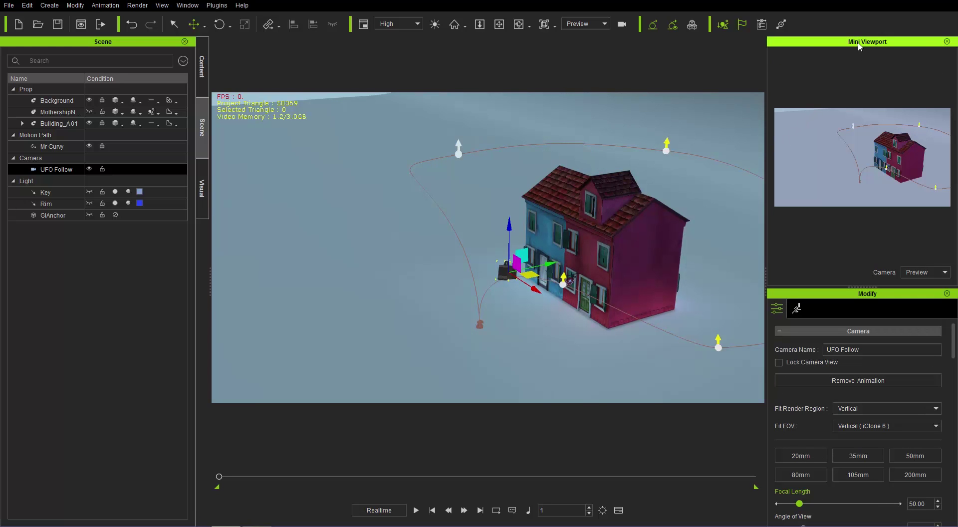
pyautogui.moveTo(869, 42); pyautogui.dragTo(244, 136)
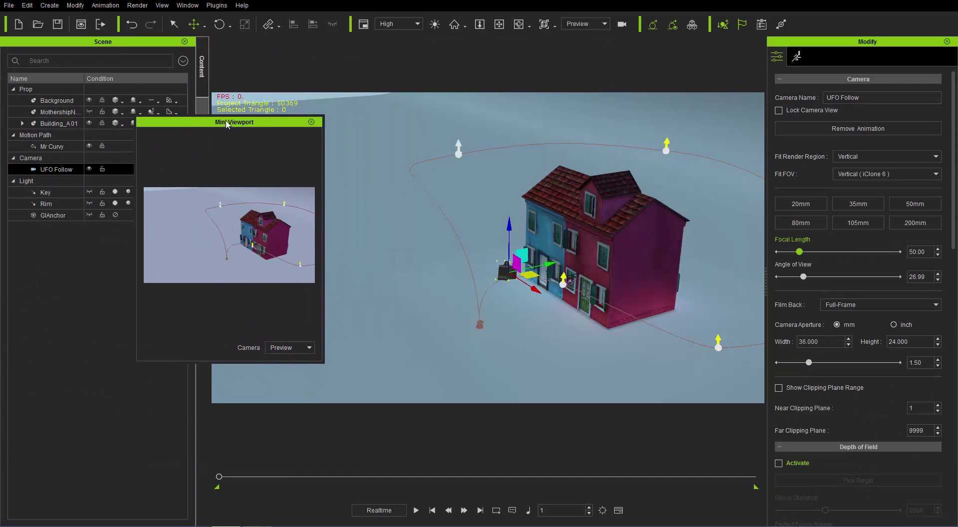
pyautogui.moveTo(323, 265); pyautogui.dragTo(465, 264)
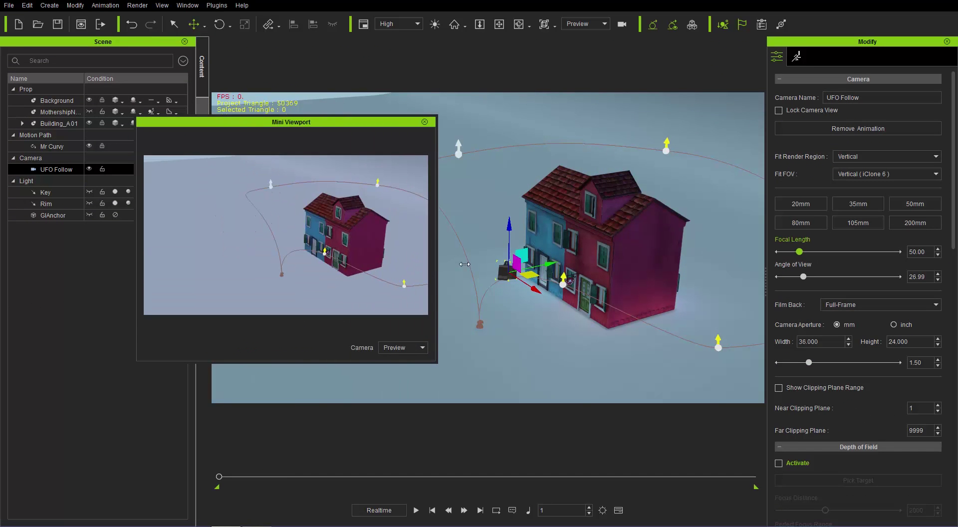
pyautogui.moveTo(327, 116); pyautogui.dragTo(248, 268)
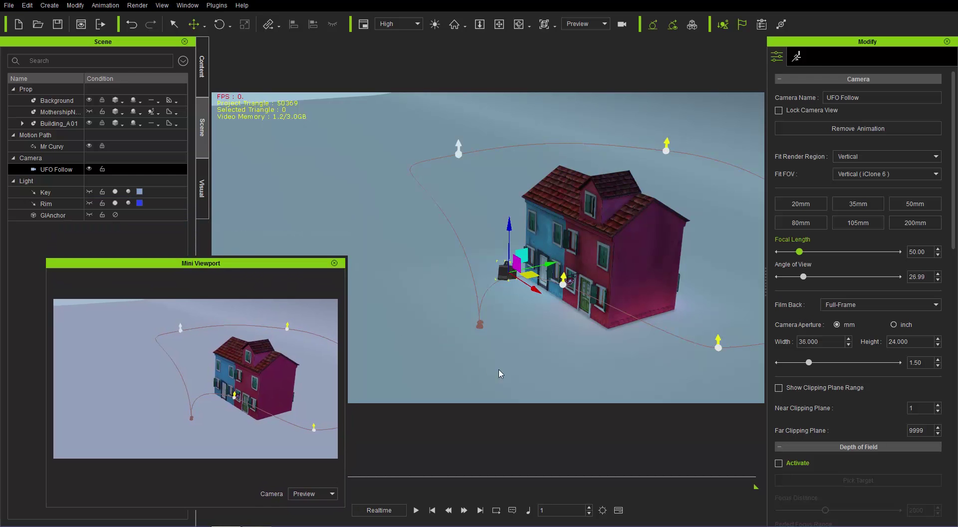
# Attach the UFO Follow camera to the Mr Curvy motion path by picking the path in the scene
pyautogui.moveTo(491, 336); pyautogui.dragTo(608, 315, button='right')
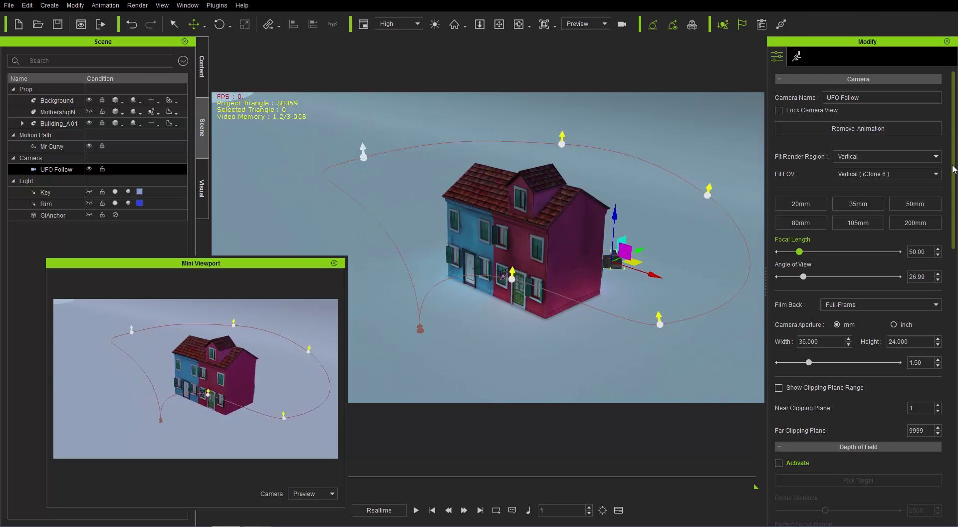
pyautogui.moveTo(954, 176); pyautogui.dragTo(955, 447)
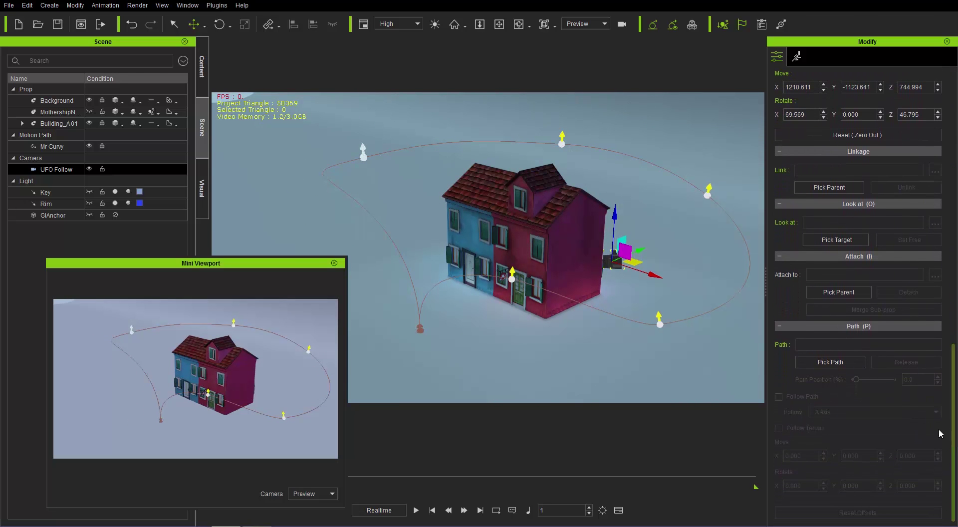
pyautogui.click(837, 364)
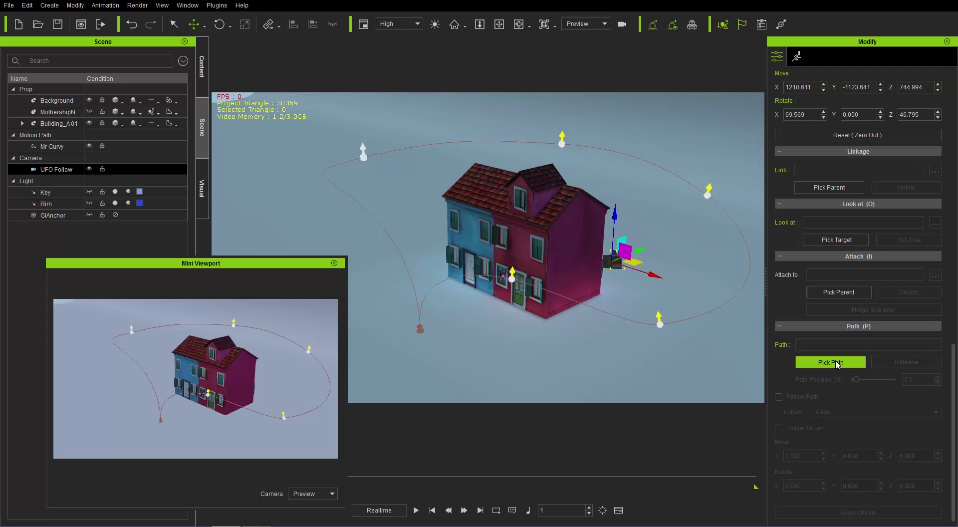
pyautogui.click(420, 330)
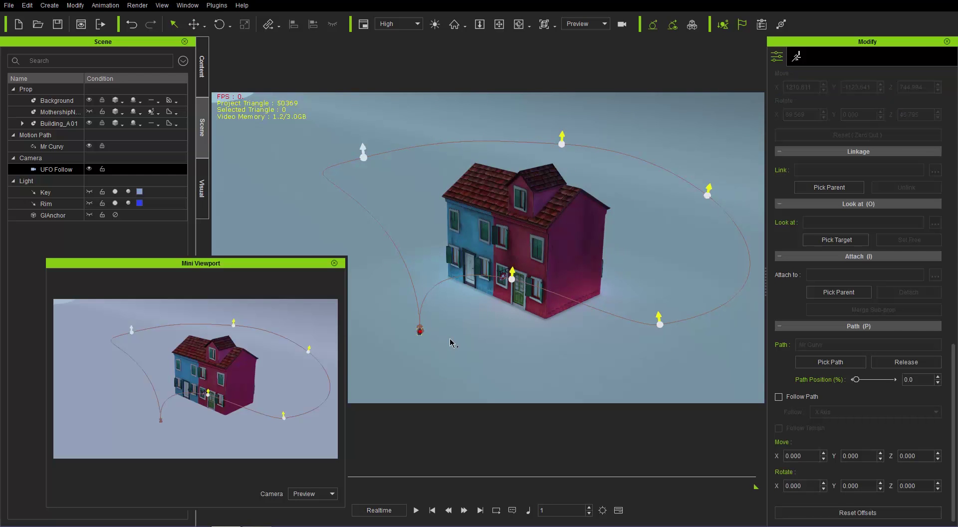
# Set the Mini Viewport to show the UFO Follow camera and move the window clear of the timeline
pyautogui.click(328, 494)
pyautogui.click(320, 513)
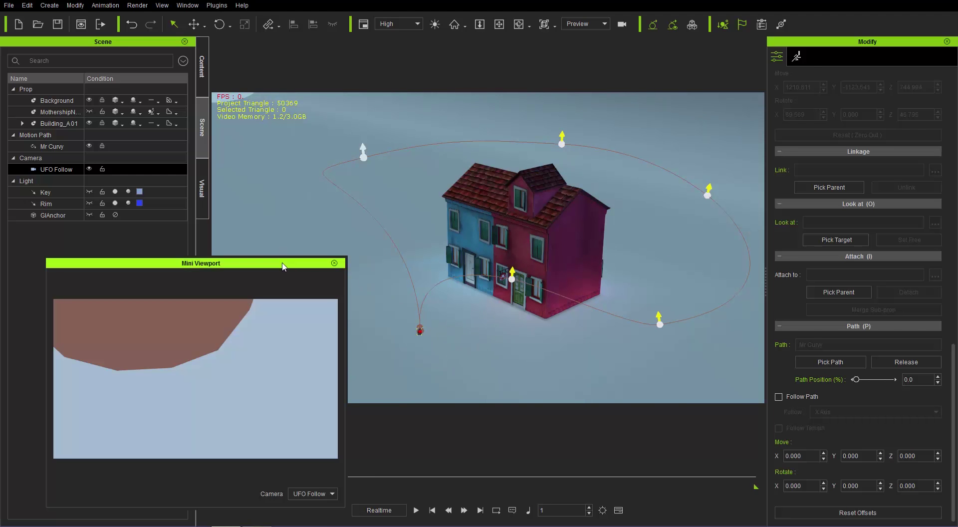
pyautogui.moveTo(287, 264); pyautogui.dragTo(260, 160)
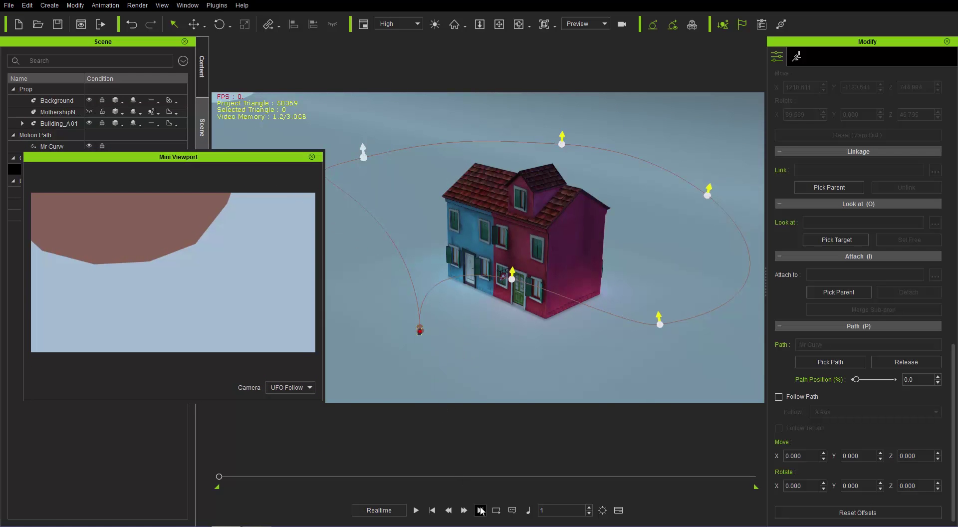
# Set the camera's path position to 100% at frame 500 and return to the first frame
pyautogui.moveTo(293, 477); pyautogui.dragTo(765, 471)
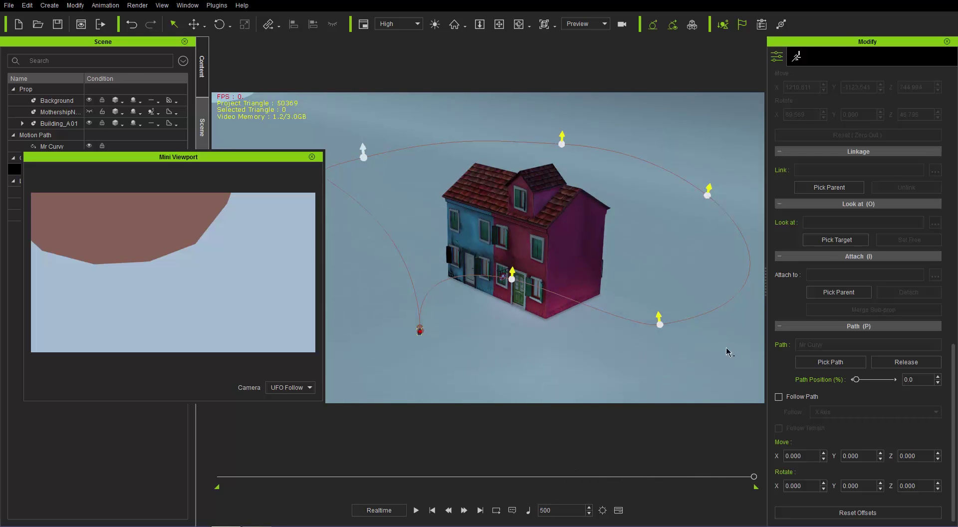
pyautogui.moveTo(856, 380); pyautogui.dragTo(910, 390)
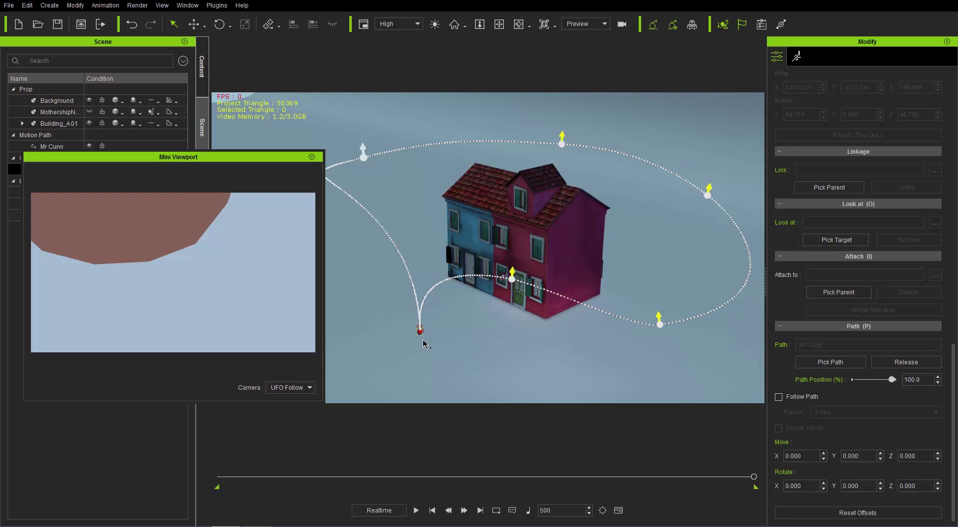
pyautogui.click(446, 510)
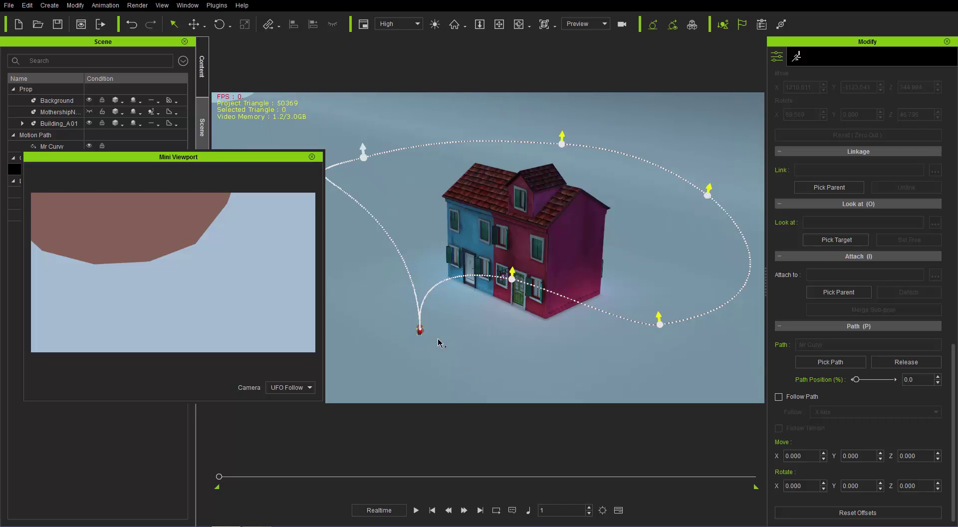
# Offset the UFO Follow camera from its path by about -225 in X and 61 in Z
pyautogui.press('w')
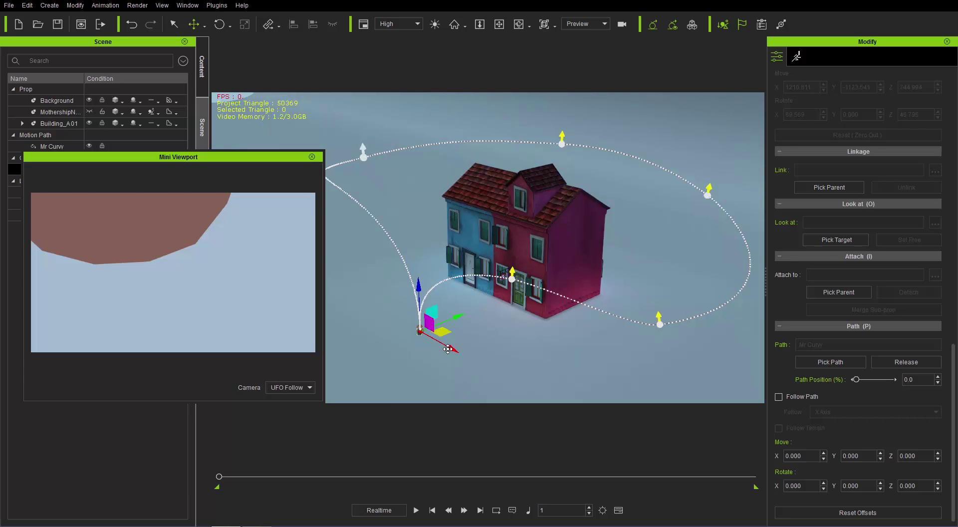
pyautogui.moveTo(446, 347); pyautogui.dragTo(408, 336)
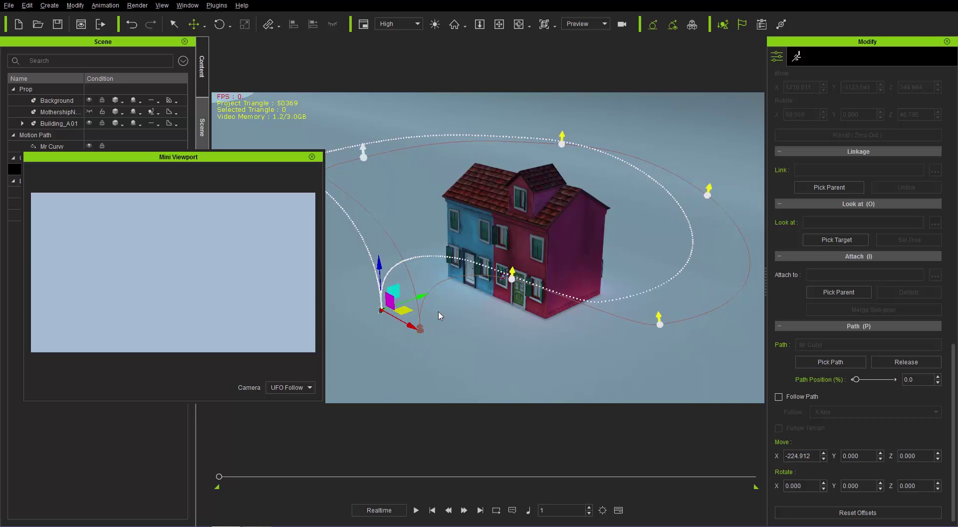
pyautogui.moveTo(439, 315); pyautogui.dragTo(474, 336, button='right')
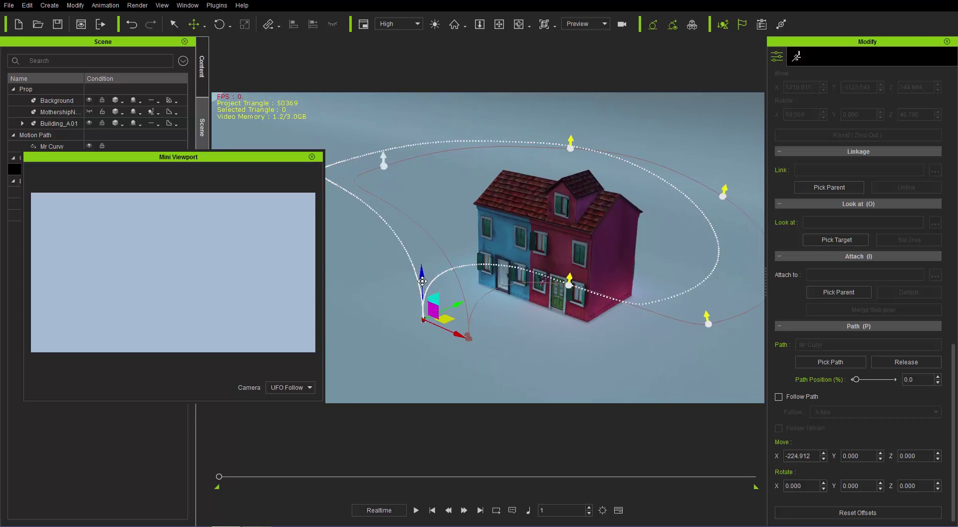
pyautogui.moveTo(422, 281); pyautogui.dragTo(422, 260)
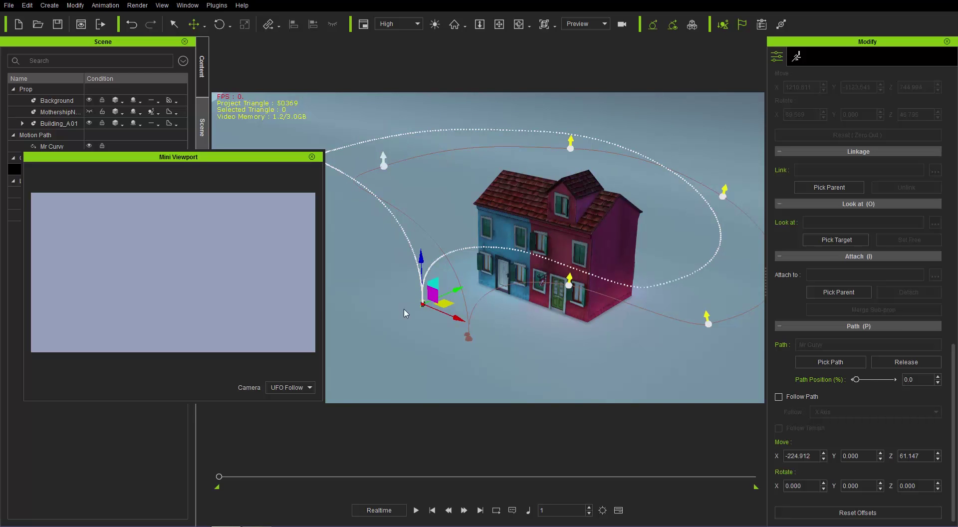
# Show the MothershipNode prop again and move the Mini Viewport so the whole scene list is accessible
pyautogui.click(88, 113)
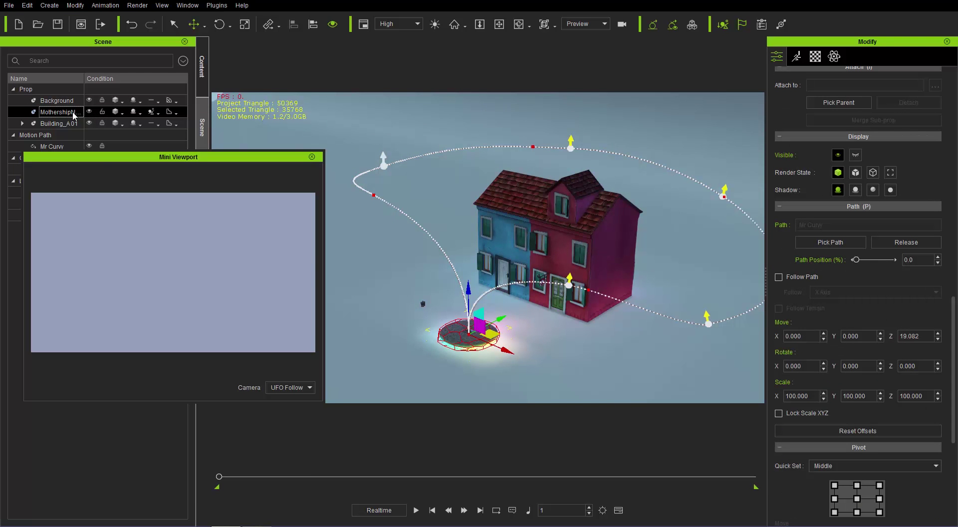
pyautogui.moveTo(243, 161); pyautogui.dragTo(237, 248)
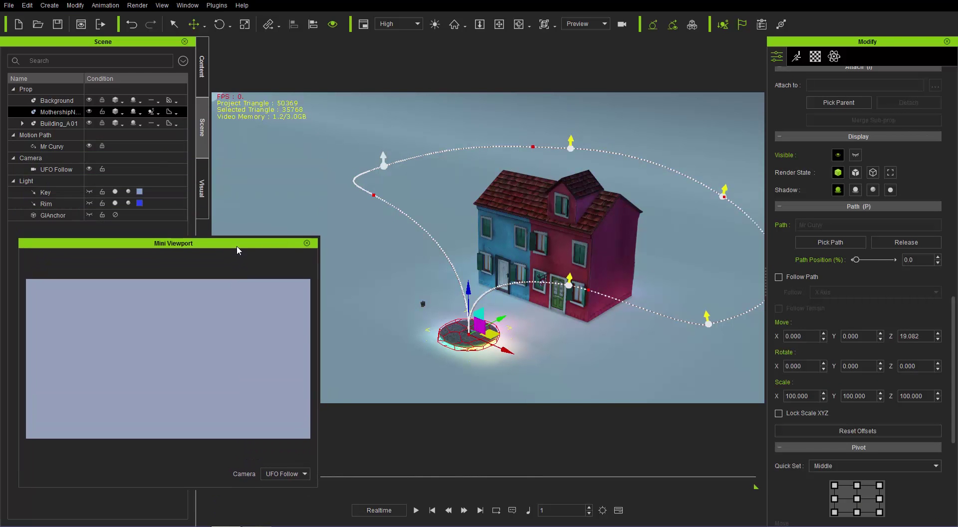
# Make the UFO Follow camera look at the Saucer Body and shift its path offset to about X -272, Y -72, Z 132
pyautogui.click(56, 169)
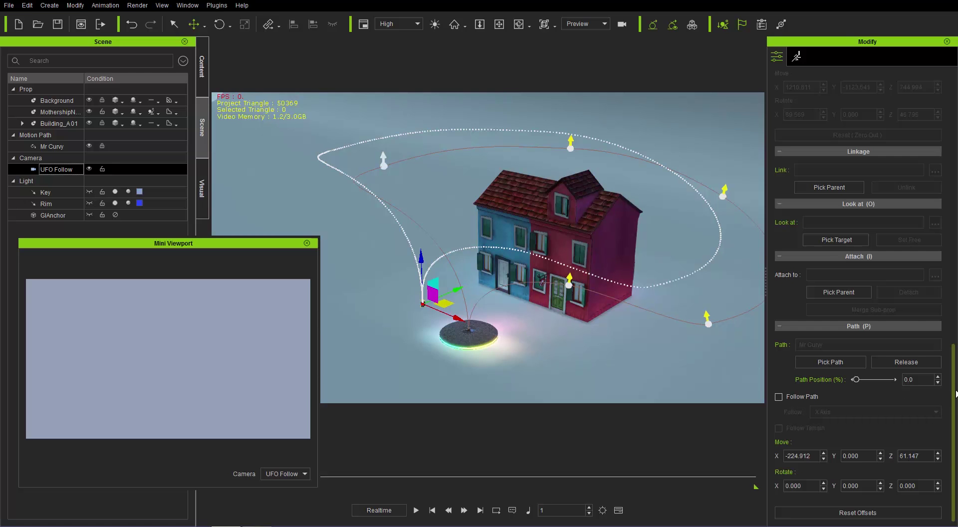
pyautogui.click(837, 240)
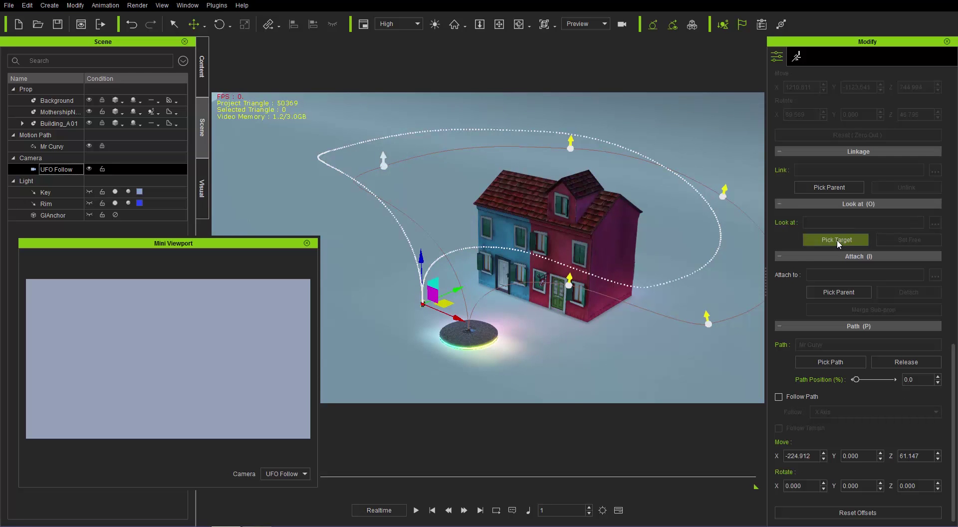
pyautogui.click(476, 337)
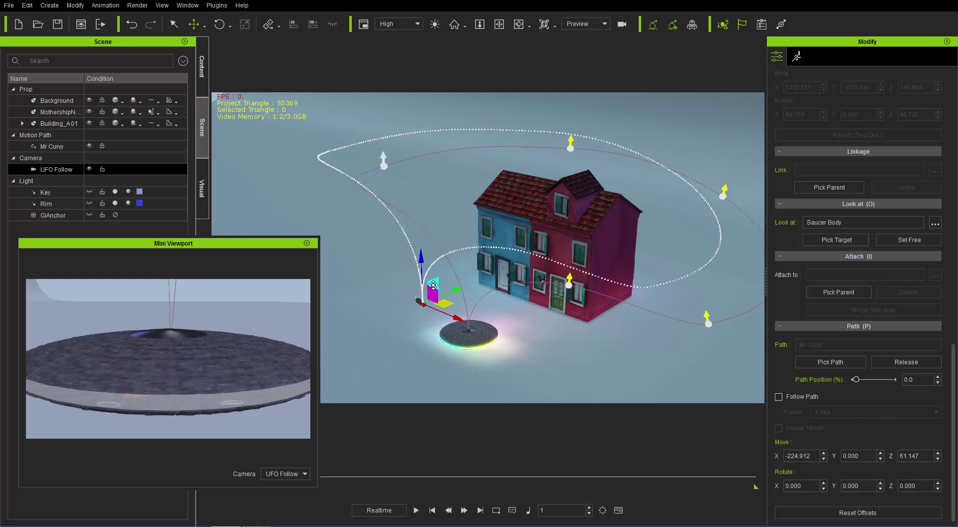
pyautogui.moveTo(433, 290)
pyautogui.mouseDown()
pyautogui.moveTo(422, 272)
pyautogui.moveTo(431, 245)
pyautogui.moveTo(414, 293)
pyautogui.moveTo(408, 287)
pyautogui.moveTo(422, 272)
pyautogui.moveTo(432, 278)
pyautogui.mouseUp()
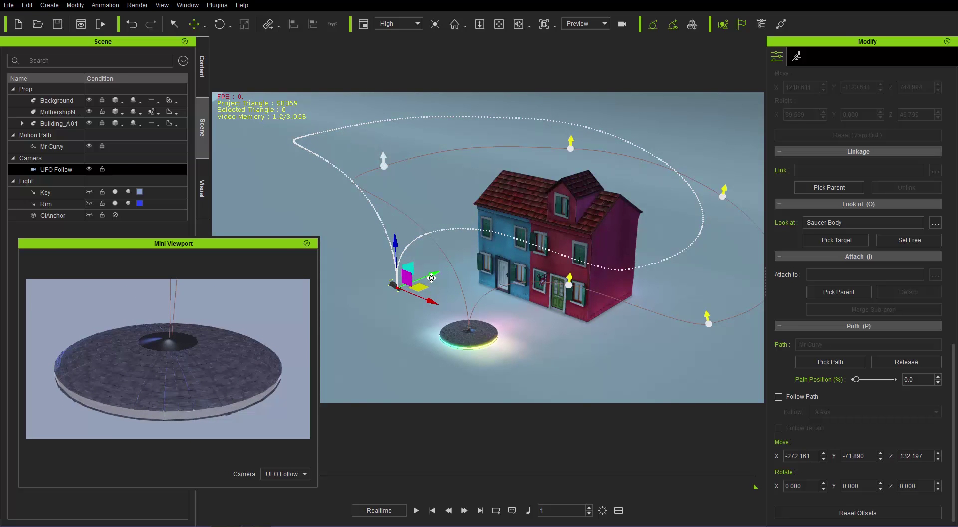
# Play the animation through to frame 500 to review the UFO Follow view, and close the Mini Viewport
pyautogui.click(418, 507)
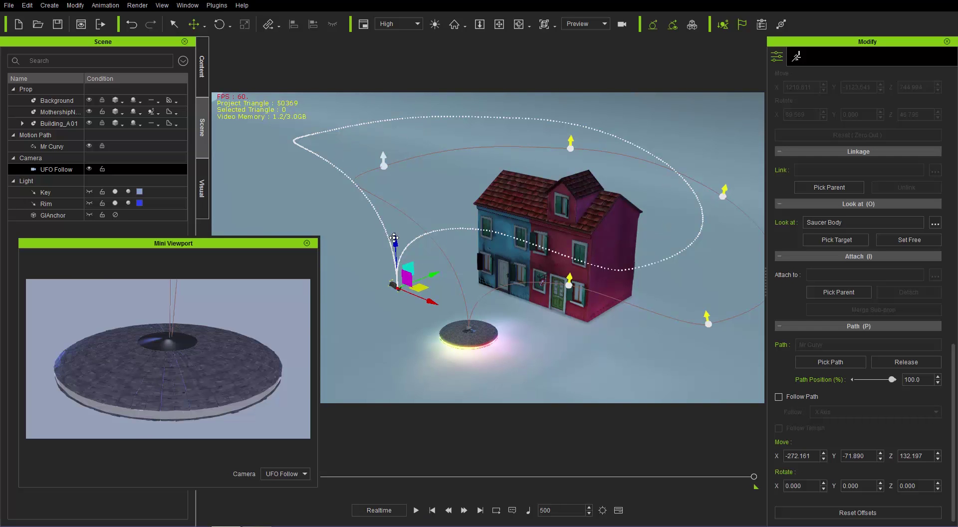
pyautogui.click(307, 243)
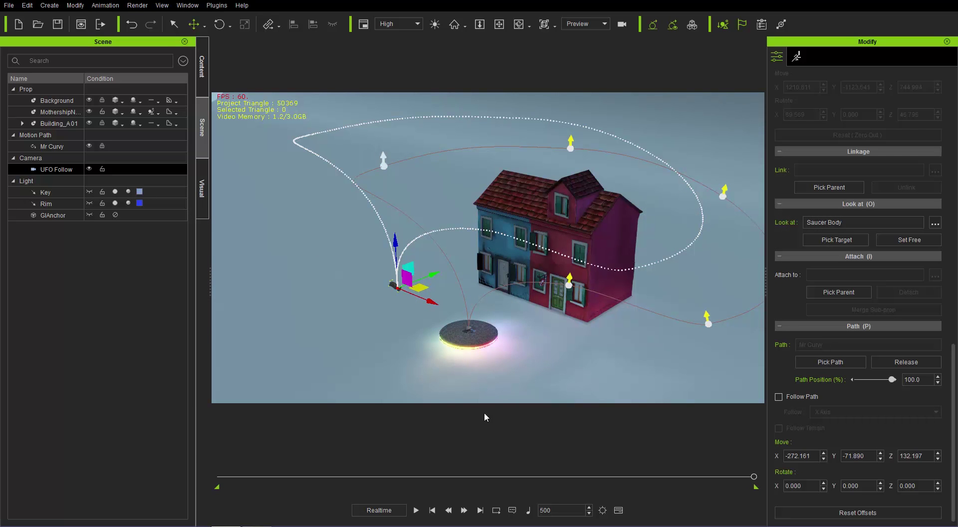
# Return the timeline to the first frame and hide the UFO Follow camera in the scene
pyautogui.click(432, 510)
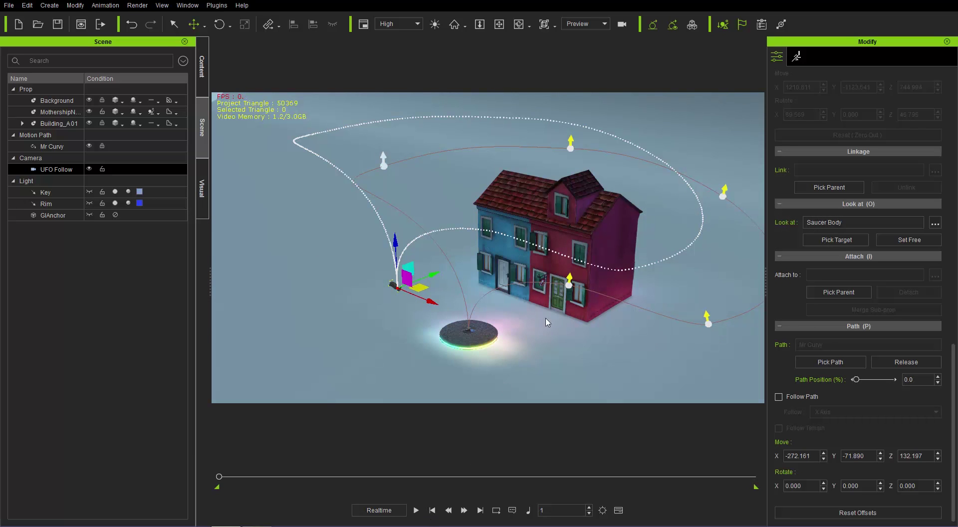
pyautogui.click(709, 330)
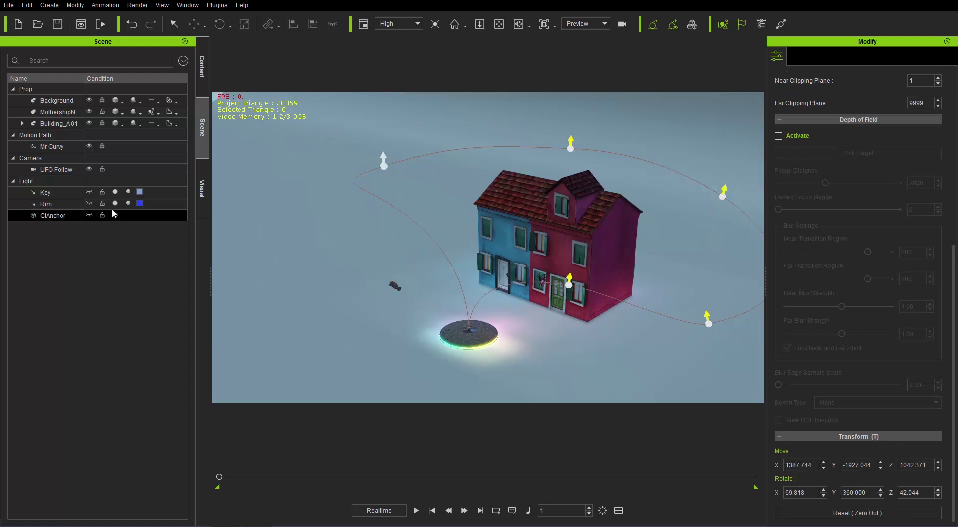
pyautogui.click(90, 168)
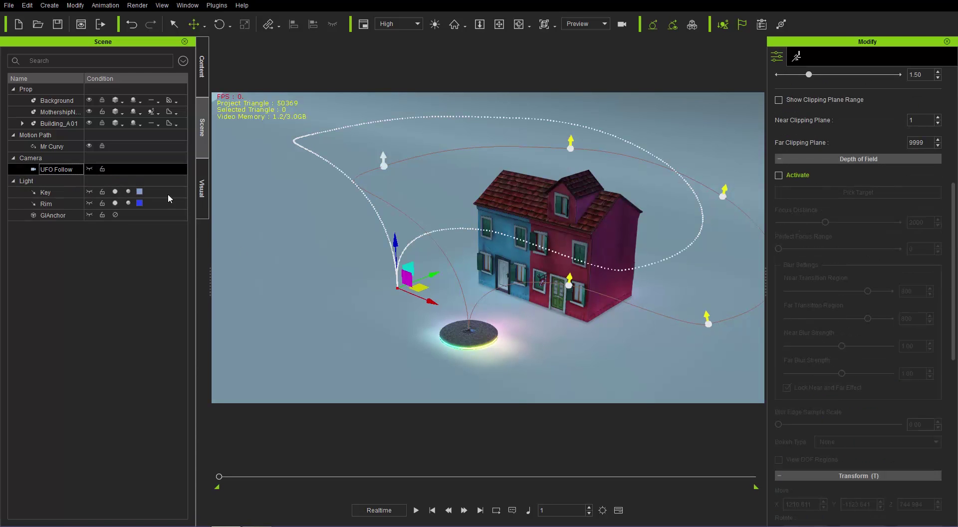
pyautogui.click(52, 146)
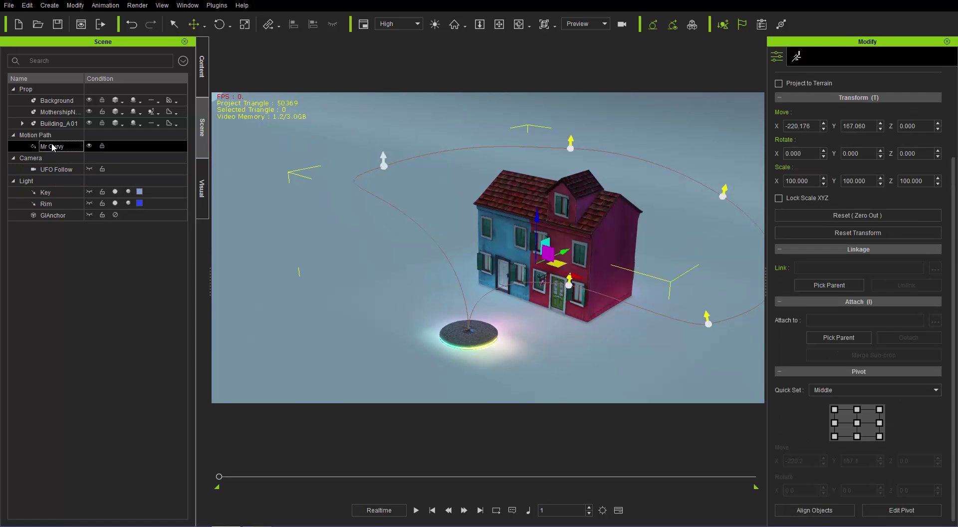
# Add the CurveMan avatar from the character library beside the saucer, at about X 117, Y -675
pyautogui.click(202, 70)
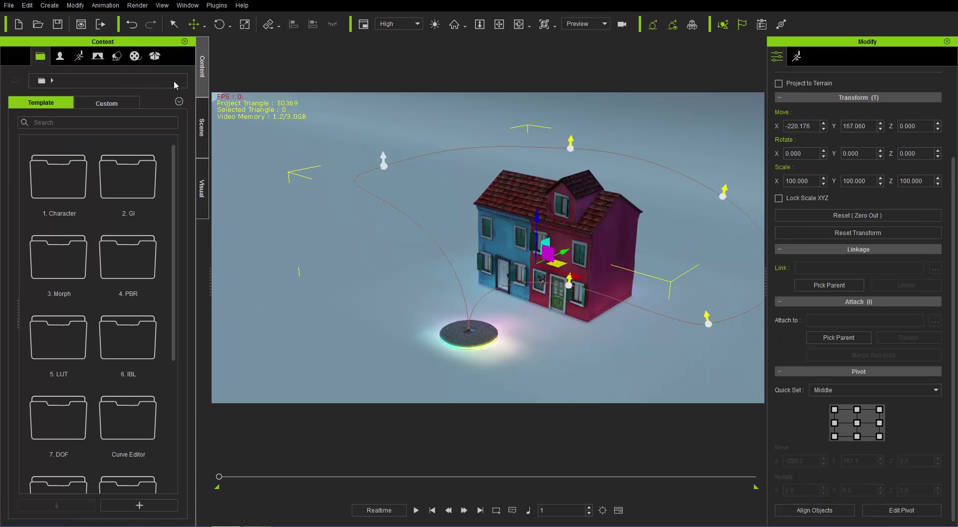
pyautogui.click(60, 57)
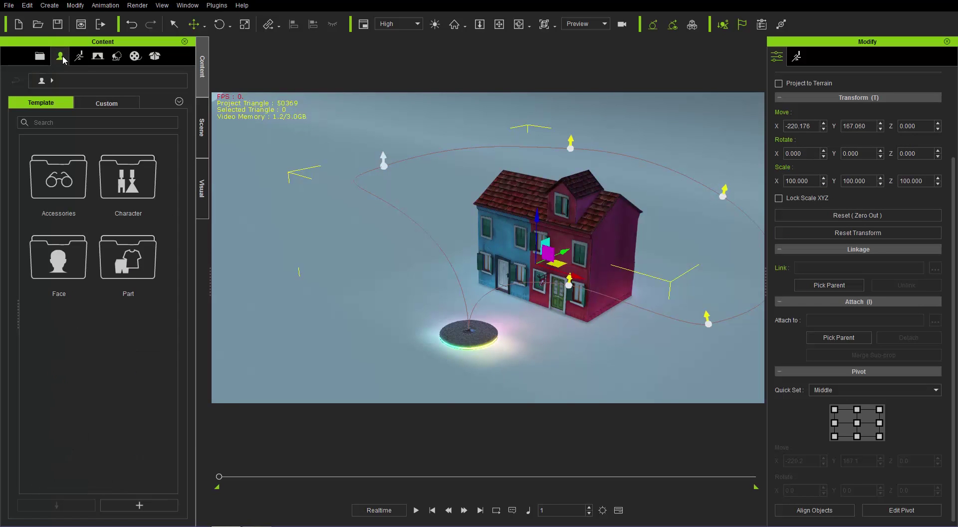
pyautogui.doubleClick(128, 197)
pyautogui.moveTo(175, 208); pyautogui.dragTo(175, 389)
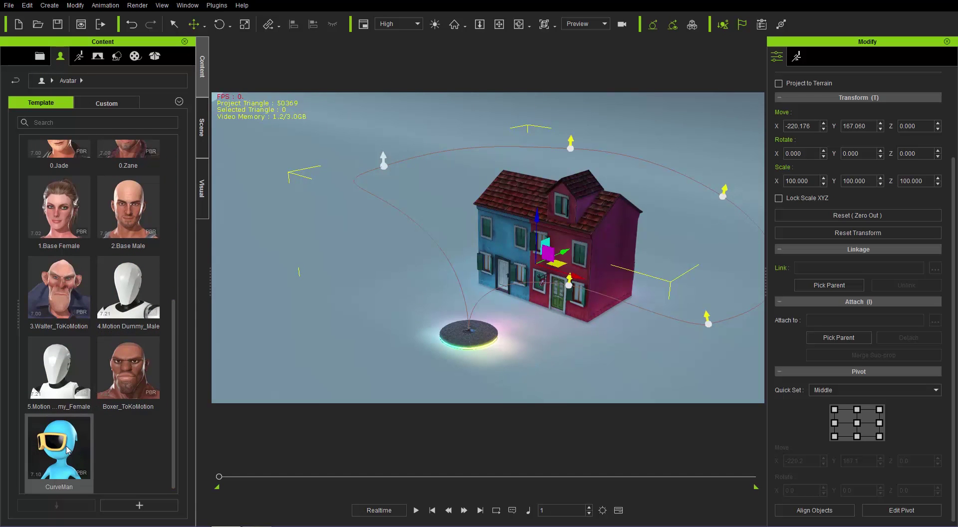
pyautogui.moveTo(64, 454); pyautogui.dragTo(456, 369)
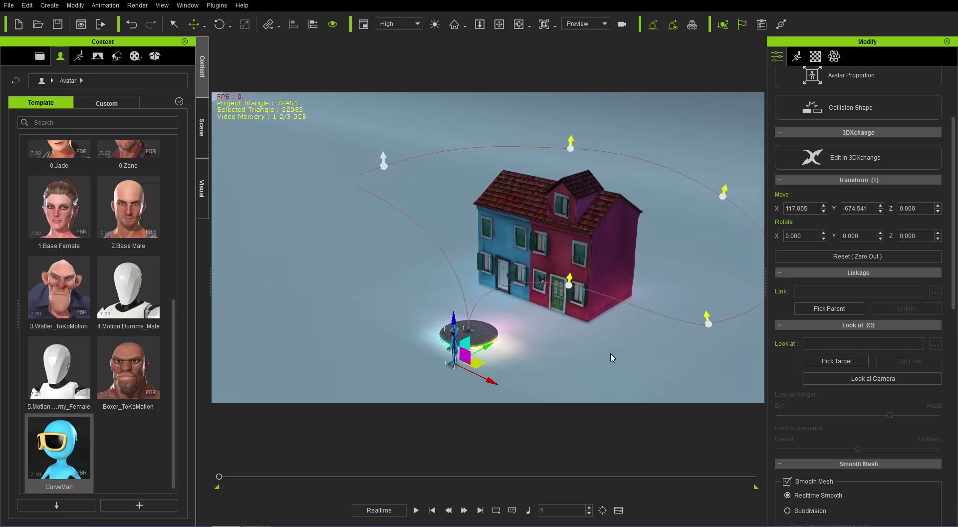
pyautogui.moveTo(593, 324); pyautogui.dragTo(453, 322, button='middle')
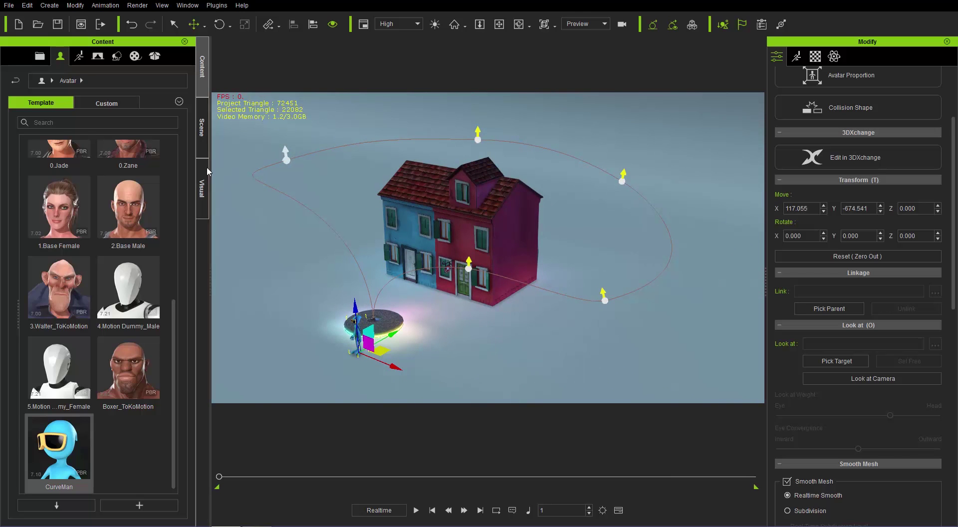
# Duplicate the Mr Curvy motion path and raise the copy to about Z 203
pyautogui.click(202, 128)
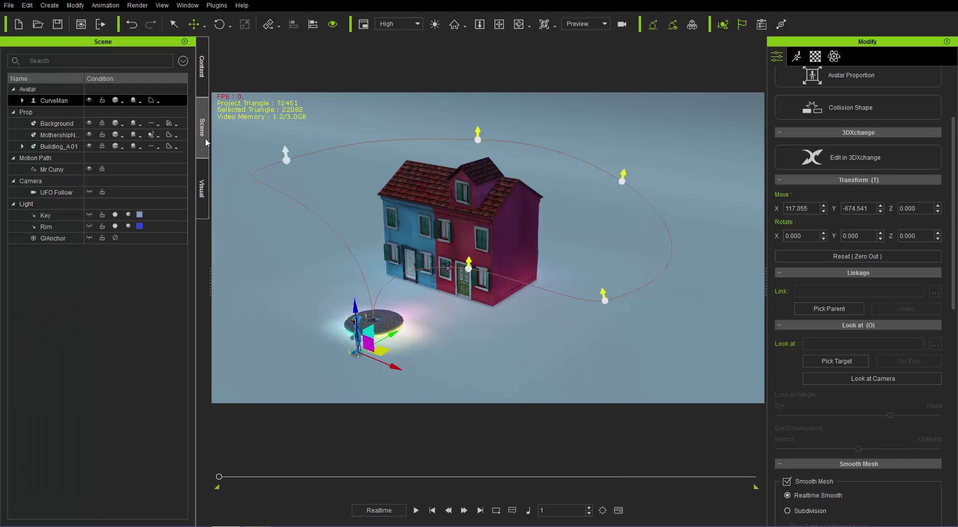
pyautogui.click(58, 170)
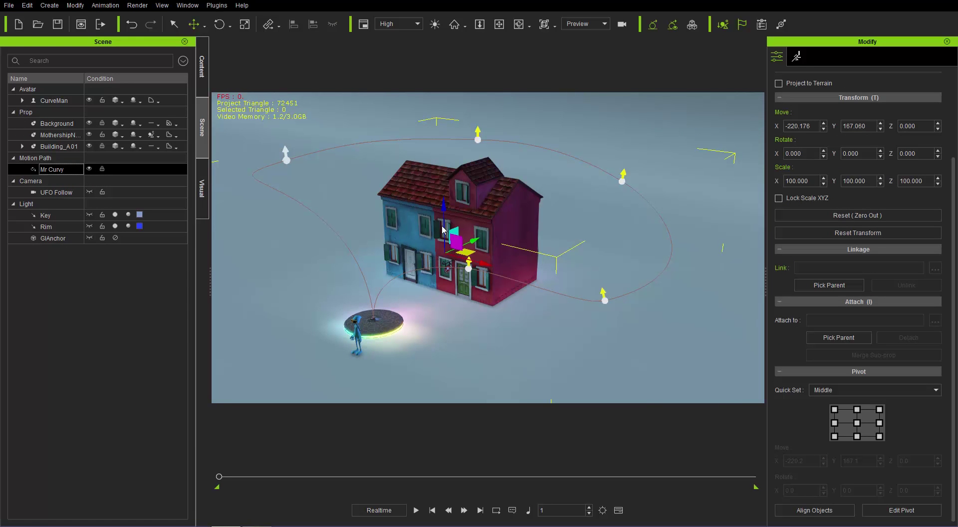
pyautogui.keyDown('shift'); pyautogui.moveTo(443, 211); pyautogui.dragTo(445, 164); pyautogui.keyUp('shift')
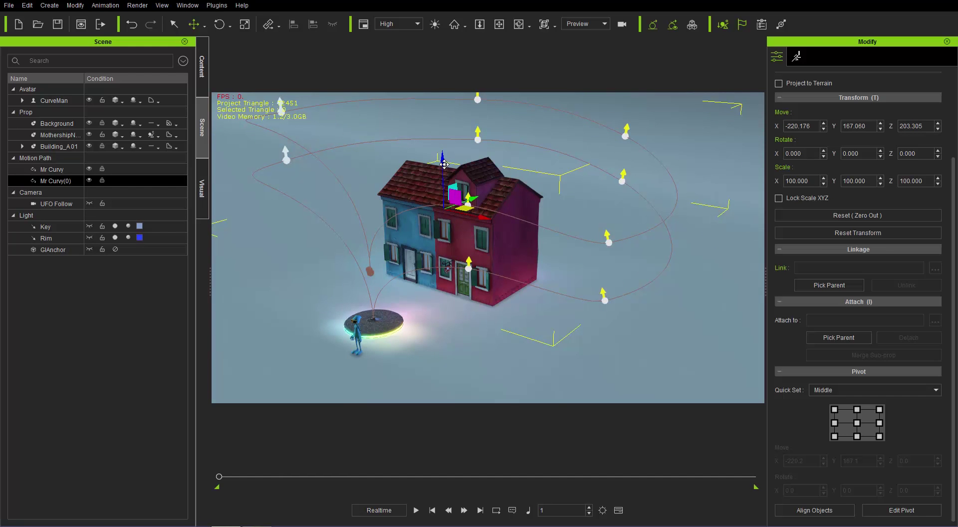
# Rename the duplicated motion path as Curve Man Path and widen the scene list's Name column
pyautogui.doubleClick(62, 182)
pyautogui.write('Curve Man Pa')
pyautogui.press('Return')
pyautogui.moveTo(84, 79); pyautogui.dragTo(96, 78)
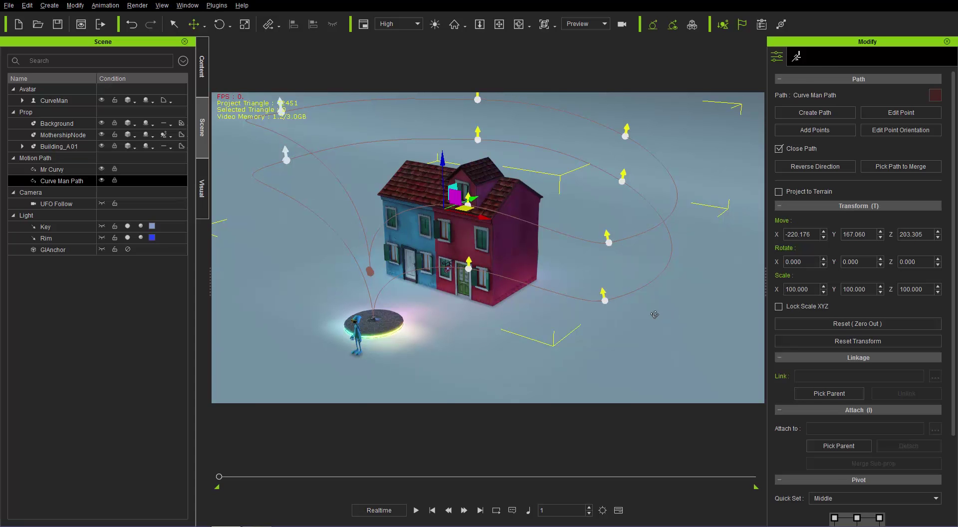
# Project the Curve Man Path onto the terrain
pyautogui.moveTo(651, 312); pyautogui.dragTo(593, 270, button='right')
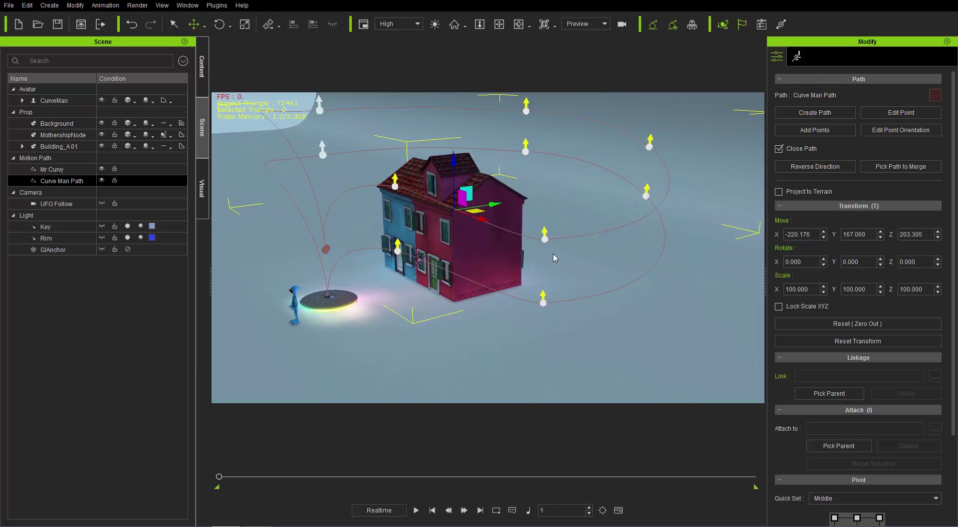
pyautogui.moveTo(430, 266); pyautogui.dragTo(459, 272, button='right')
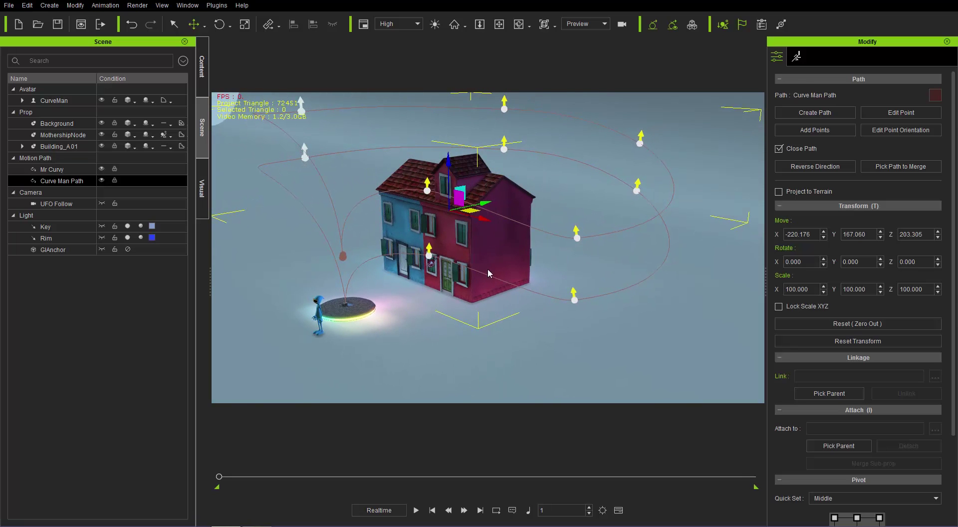
pyautogui.click(779, 193)
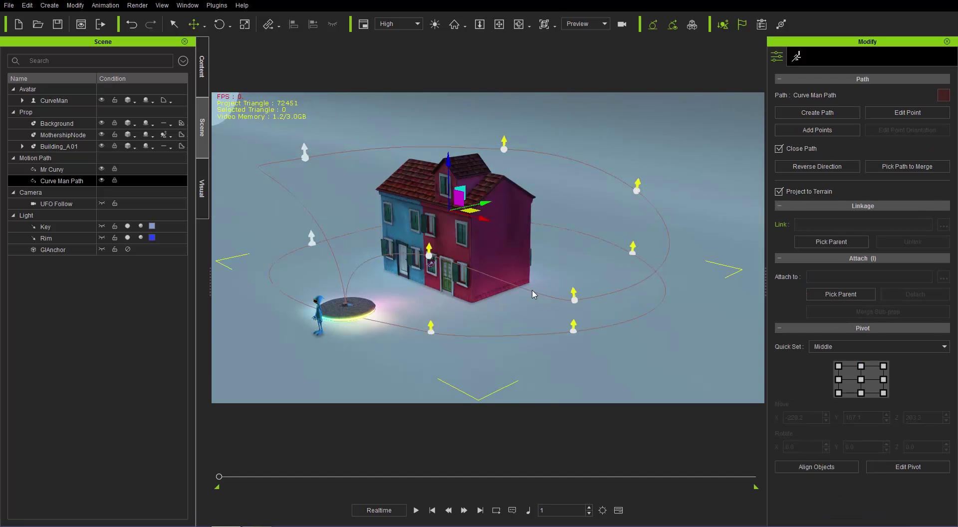
pyautogui.moveTo(469, 214); pyautogui.dragTo(463, 291, button='right')
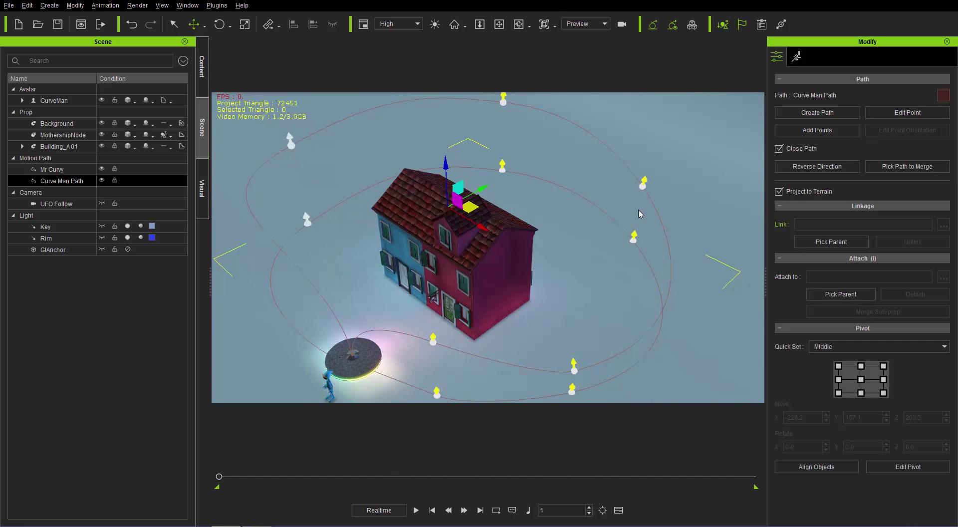
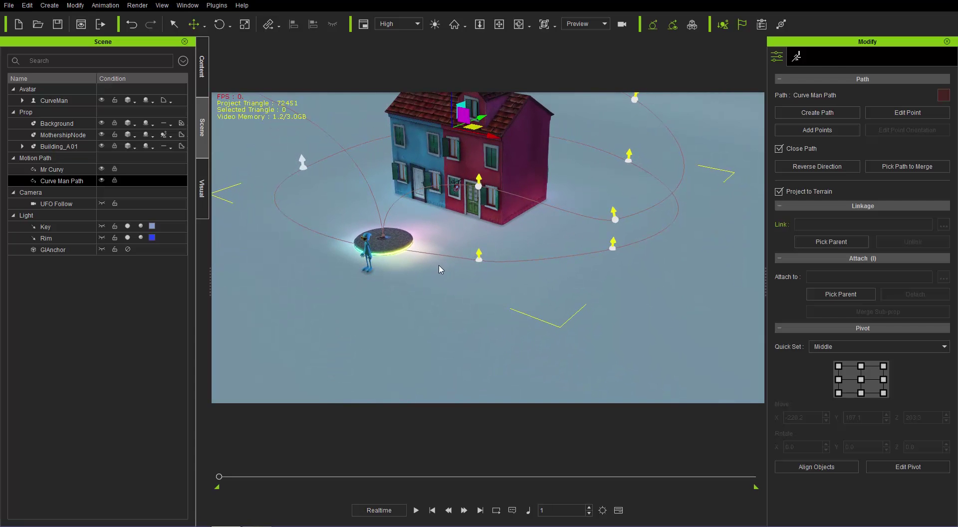
# Put the CurveMan avatar on the Curve Man Path, at the path point in front of the green door
pyautogui.scroll(3, 439, 247)
pyautogui.scroll(2, 446, 242)
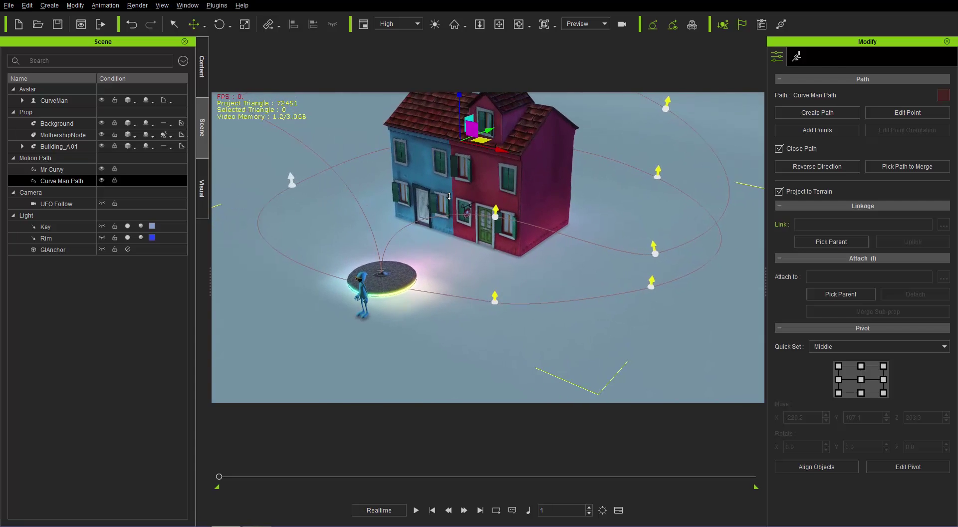
pyautogui.moveTo(446, 243); pyautogui.dragTo(477, 225, button='middle')
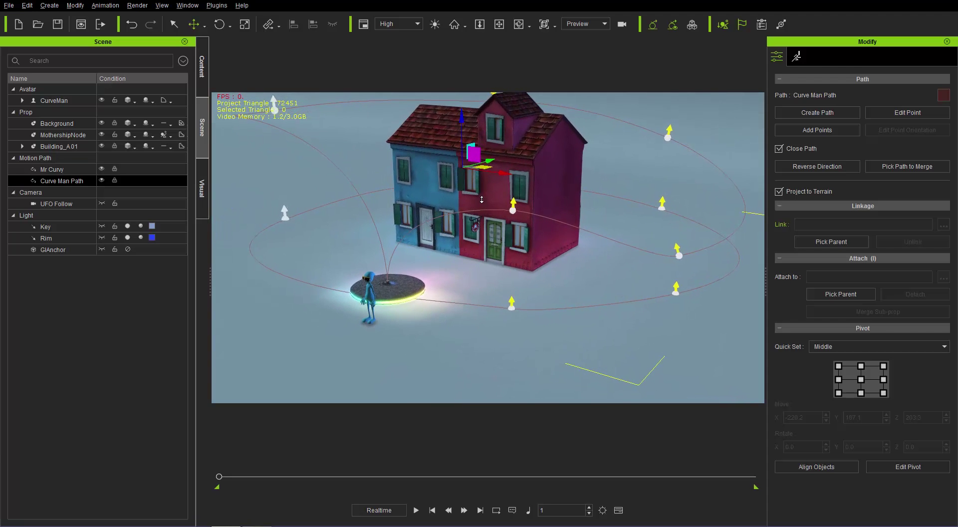
pyautogui.click(371, 298)
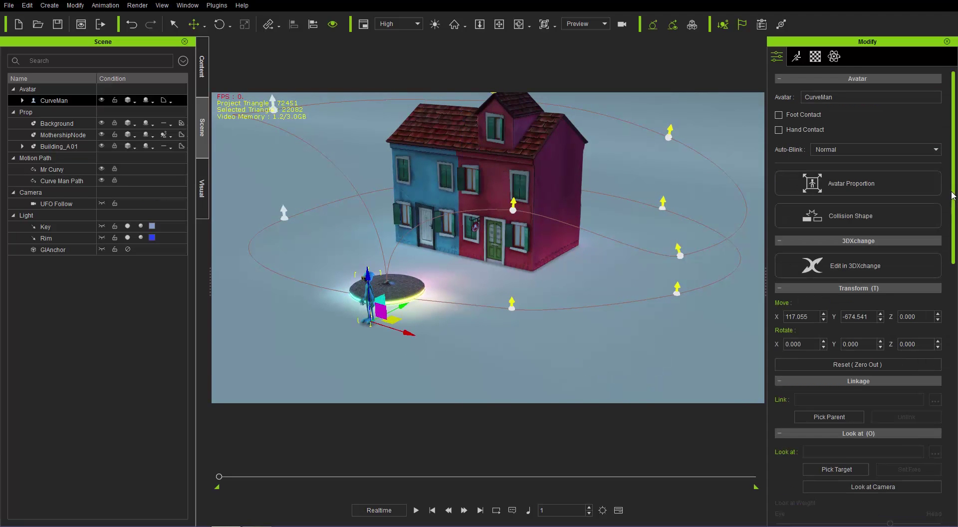
pyautogui.moveTo(953, 170); pyautogui.dragTo(953, 376)
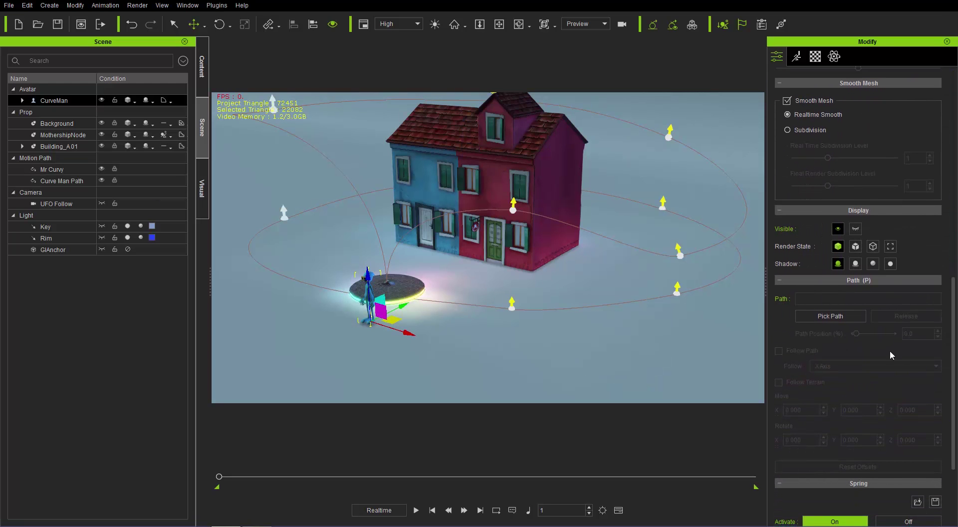
pyautogui.click(843, 319)
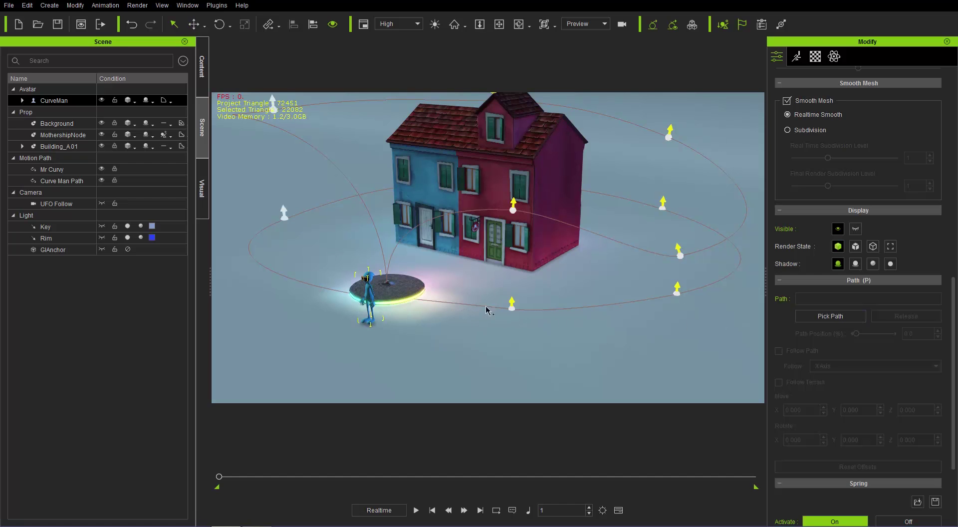
pyautogui.click(804, 318)
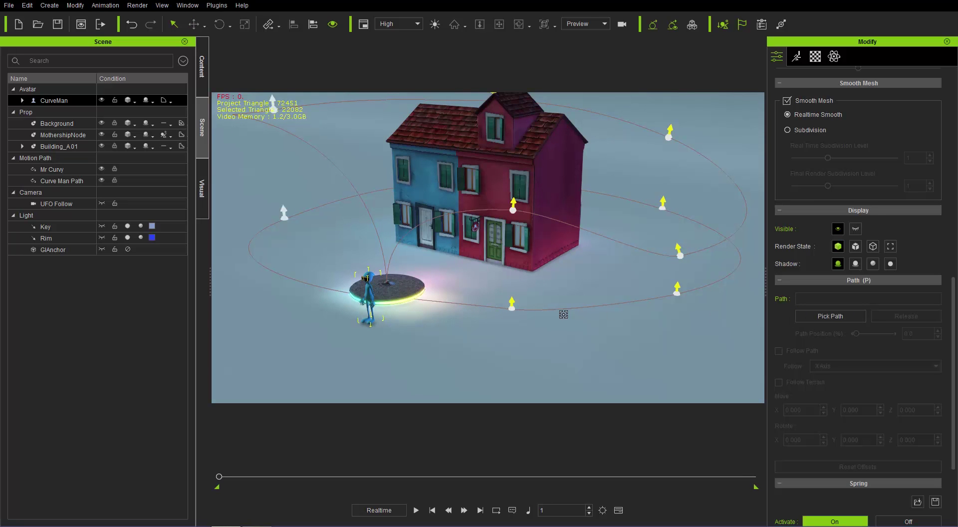
pyautogui.click(512, 308)
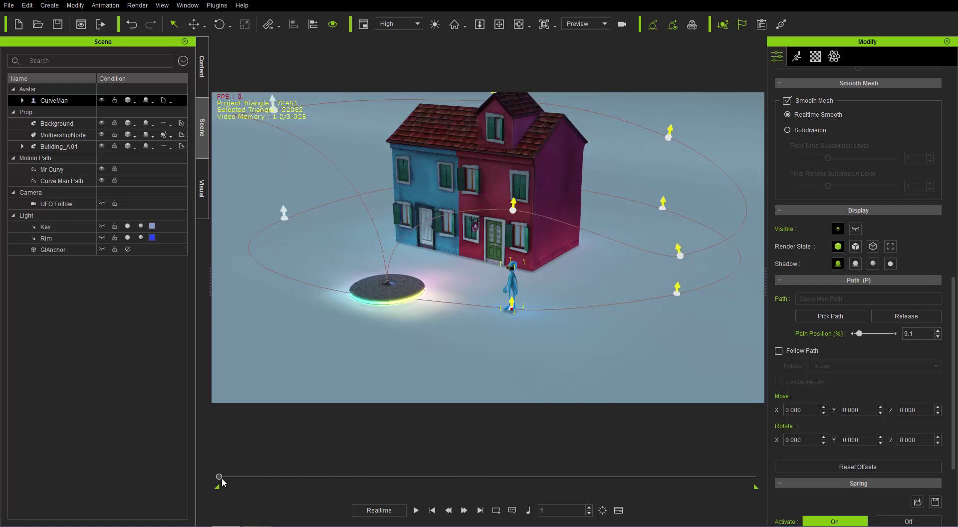
# At frame 500, set CurveMan's path position to 109.1 percent
pyautogui.moveTo(222, 477); pyautogui.dragTo(778, 463)
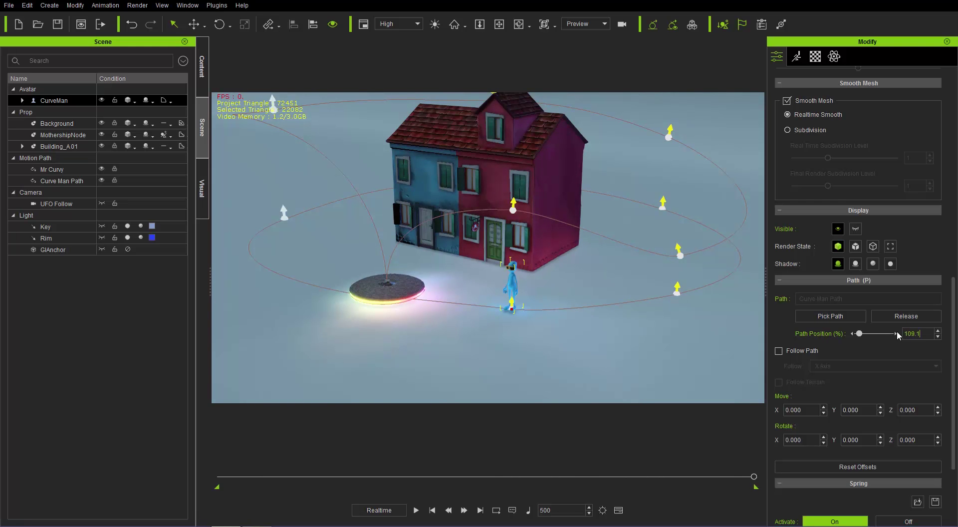
pyautogui.press('Return')
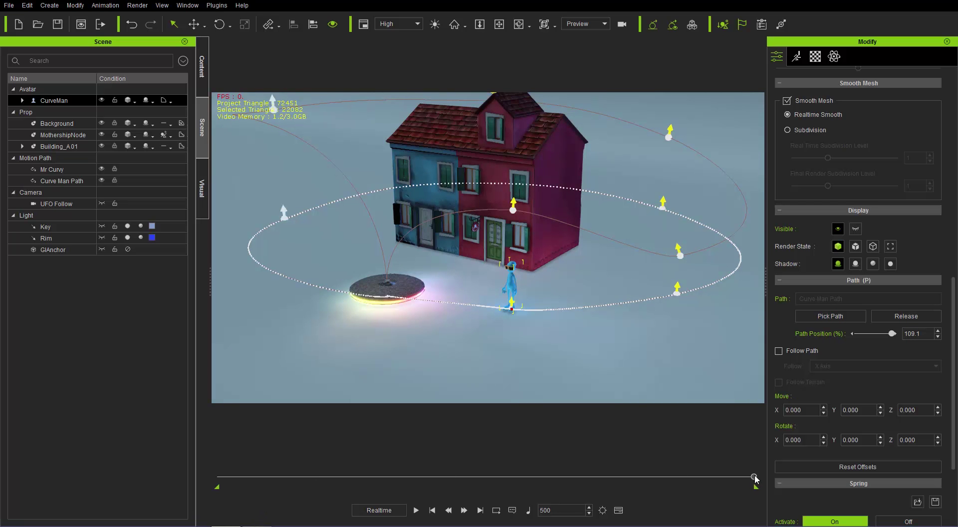
# Scrub through the timeline to review CurveMan's motion and facing direction along the path, and return to the first frame
pyautogui.moveTo(754, 477); pyautogui.dragTo(699, 376)
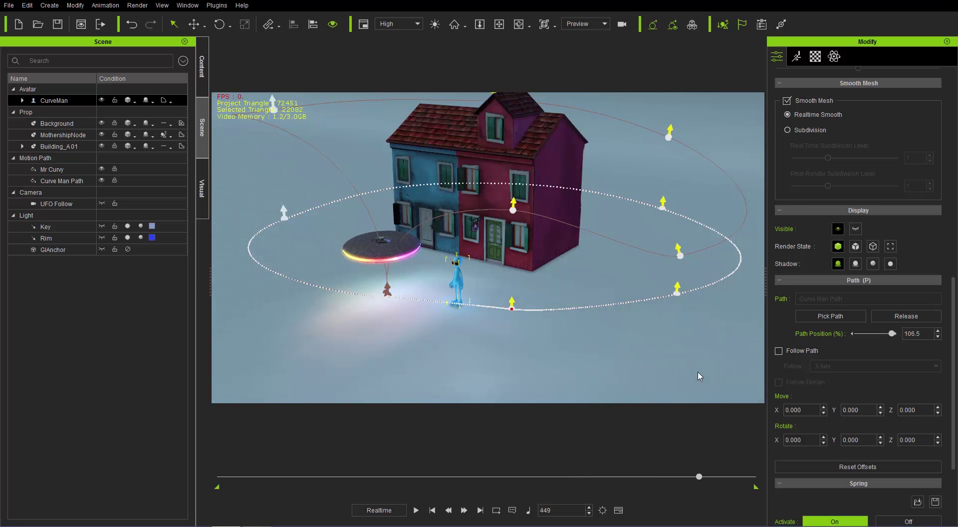
pyautogui.click(432, 511)
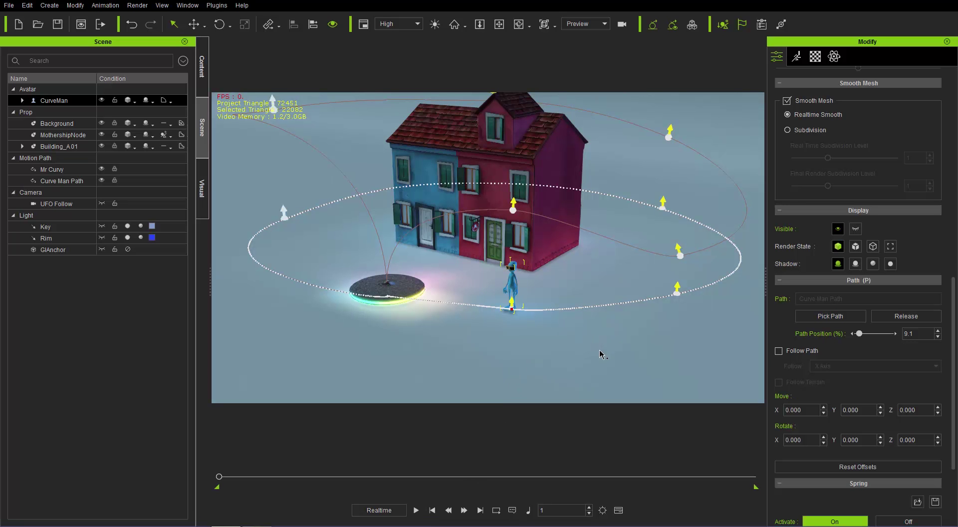
pyautogui.moveTo(636, 361); pyautogui.dragTo(587, 272, button='right')
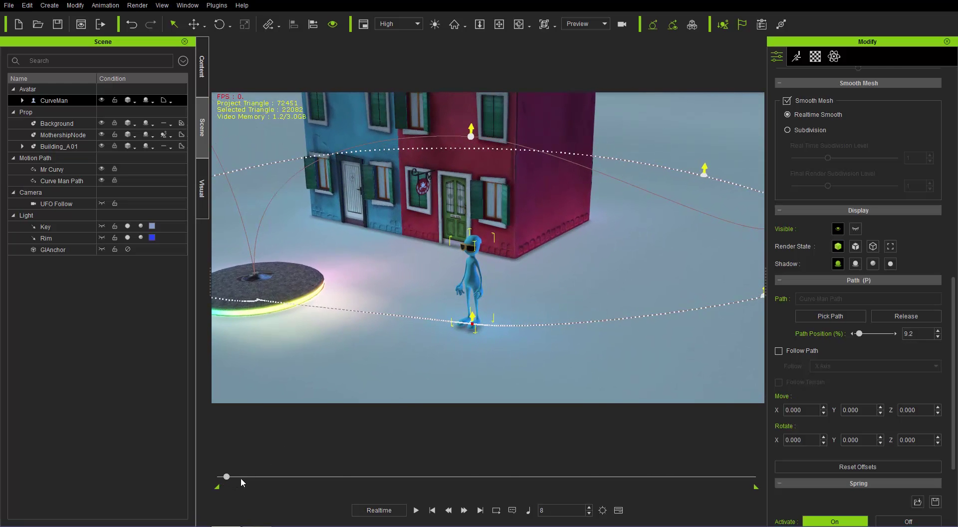
pyautogui.moveTo(226, 477)
pyautogui.mouseDown()
pyautogui.moveTo(285, 479)
pyautogui.moveTo(238, 477)
pyautogui.mouseUp()
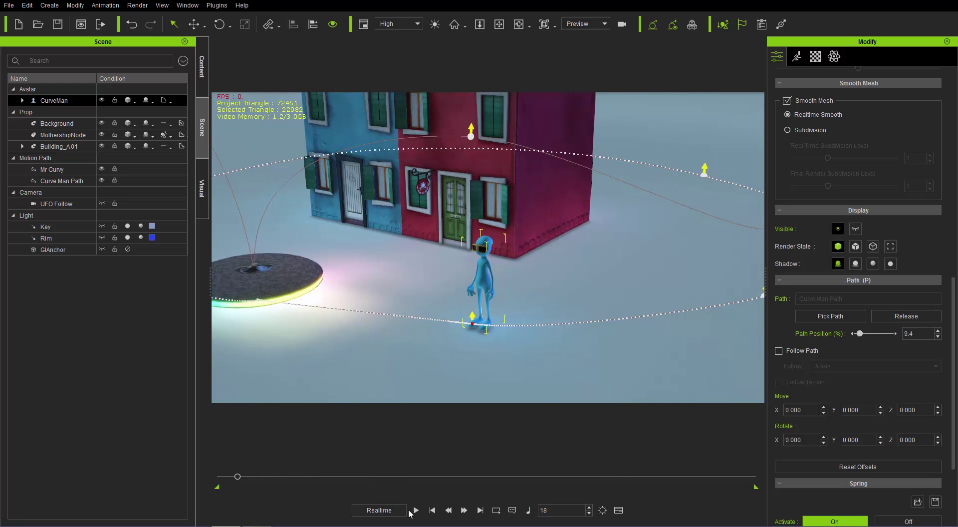
pyautogui.click(432, 511)
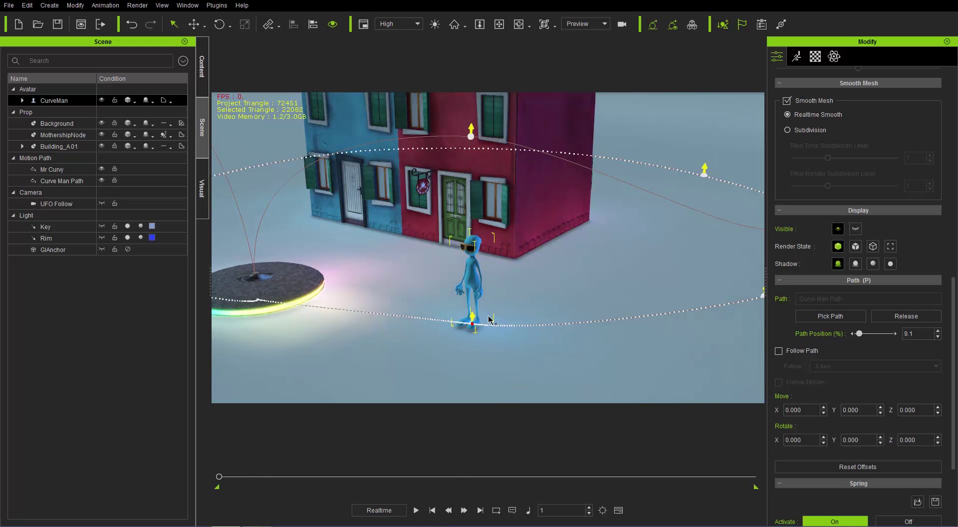
# Make CurveMan follow the path direction along the -Y Axis
pyautogui.click(779, 351)
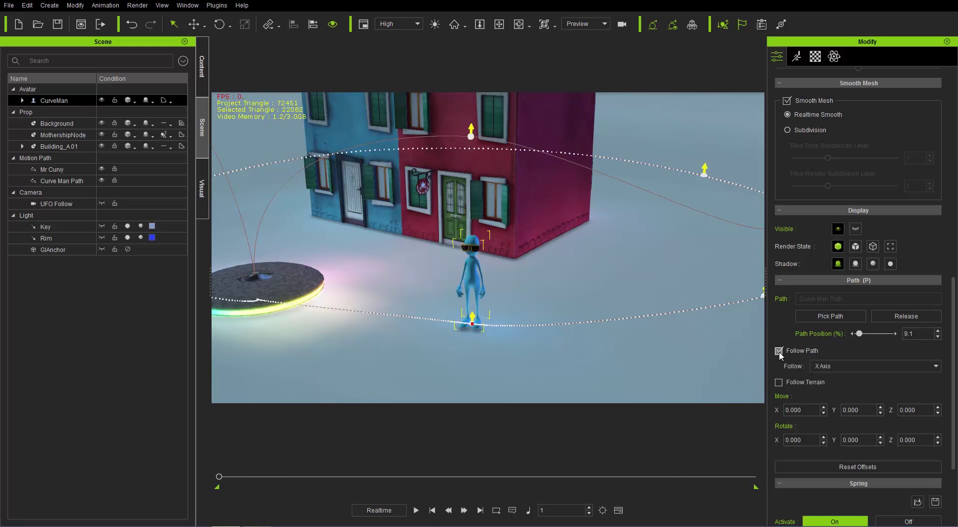
pyautogui.click(855, 366)
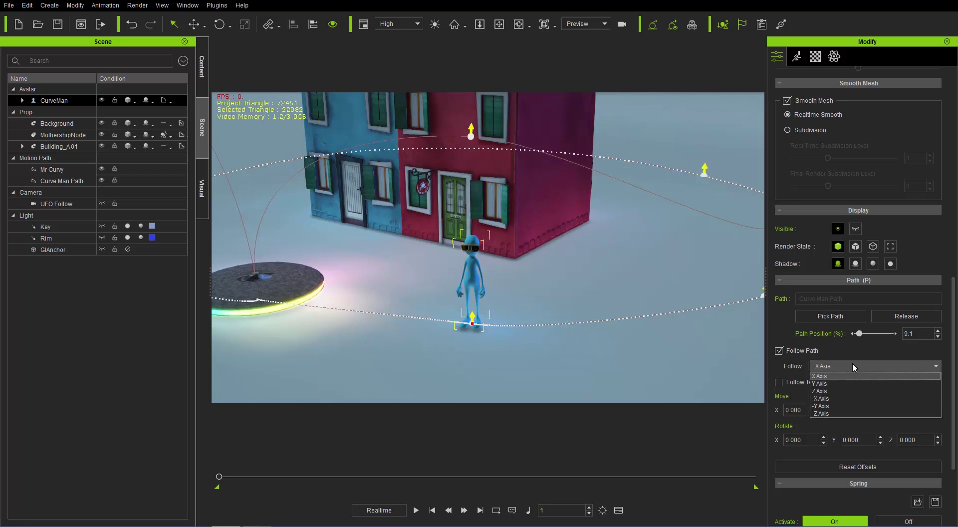
pyautogui.click(826, 406)
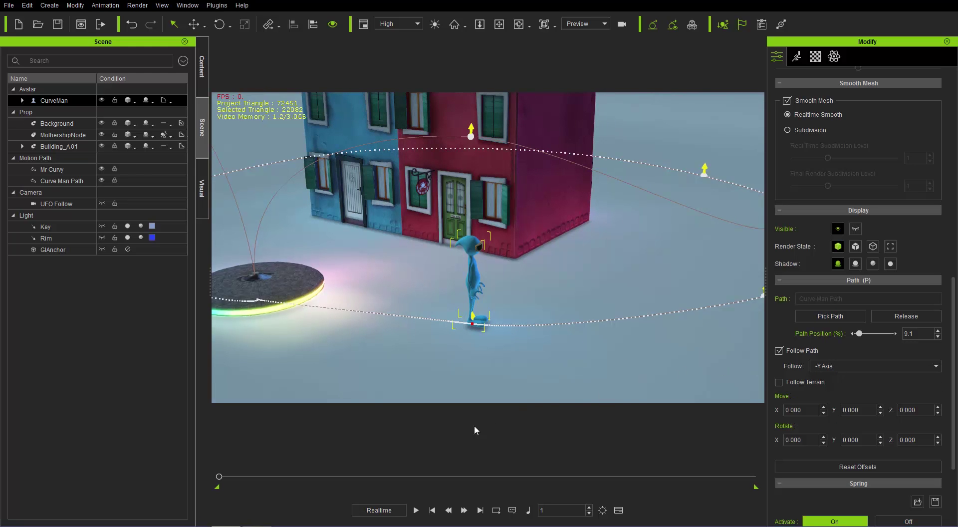
# Scrub the opening frames to check CurveMan's facing direction along the path, and return to the first frame
pyautogui.moveTo(645, 284); pyautogui.dragTo(453, 393, button='middle')
pyautogui.moveTo(221, 477); pyautogui.dragTo(248, 479)
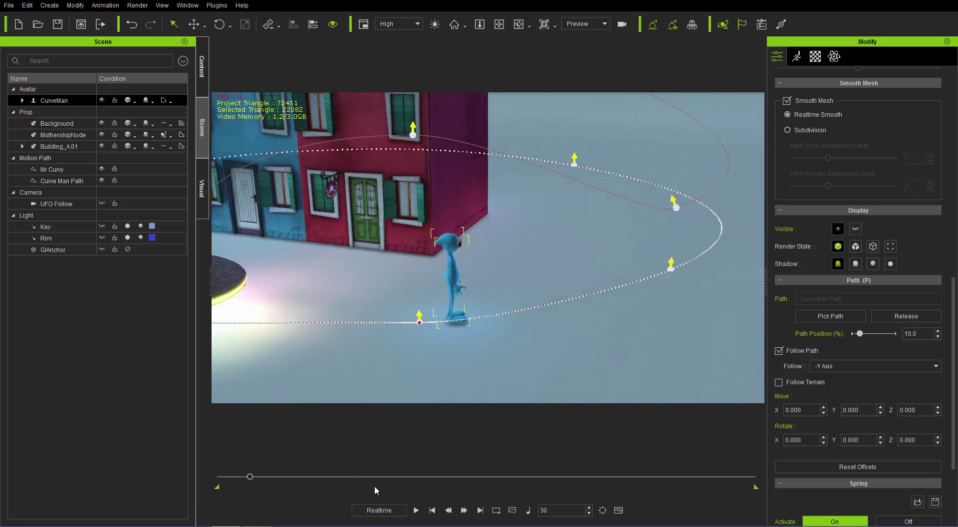
pyautogui.click(432, 510)
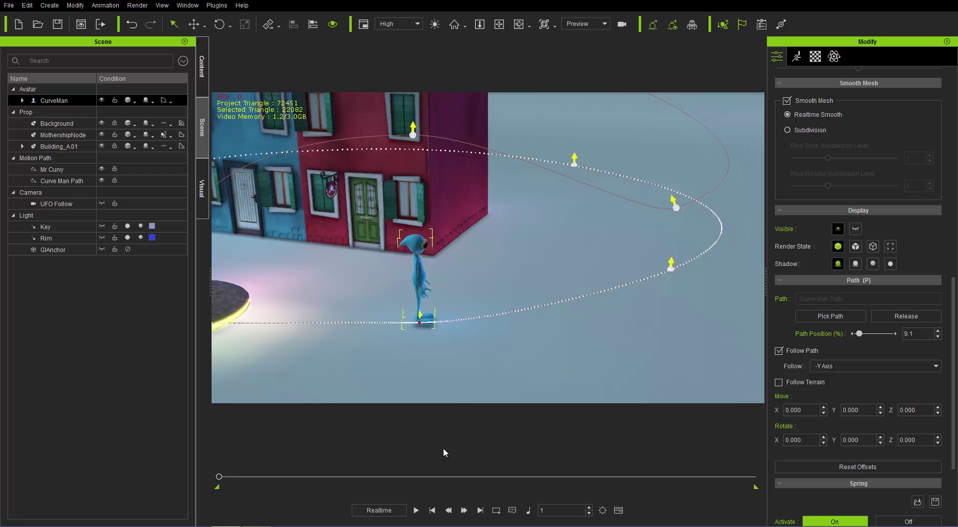
# Apply the dwarf_run motion from the Dwarf motion templates to CurveMan, preview it, and return to the first frame
pyautogui.click(203, 70)
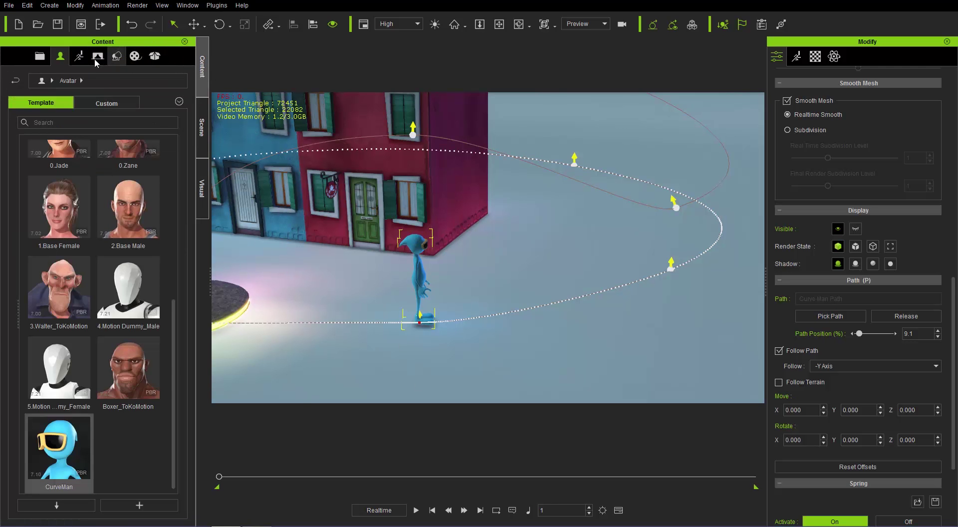
pyautogui.click(82, 58)
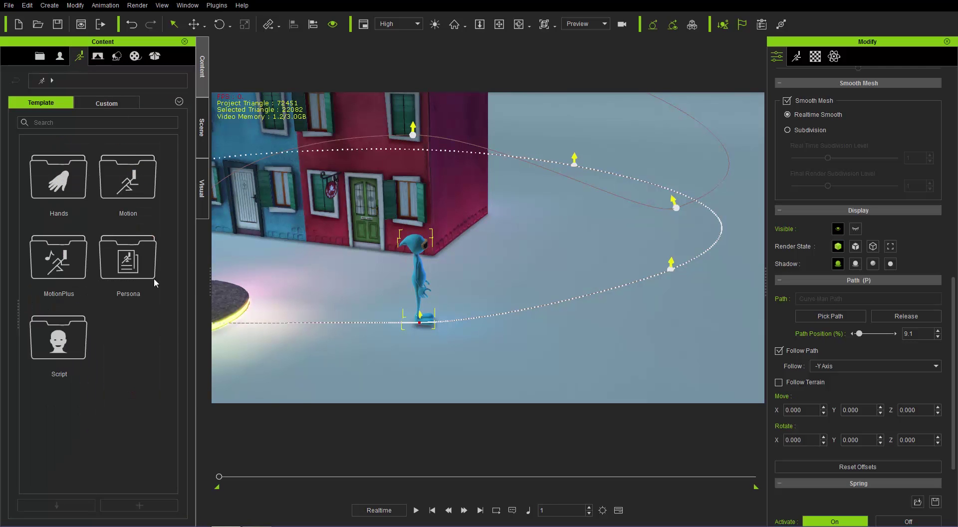
pyautogui.doubleClick(132, 181)
pyautogui.moveTo(173, 193); pyautogui.dragTo(181, 261)
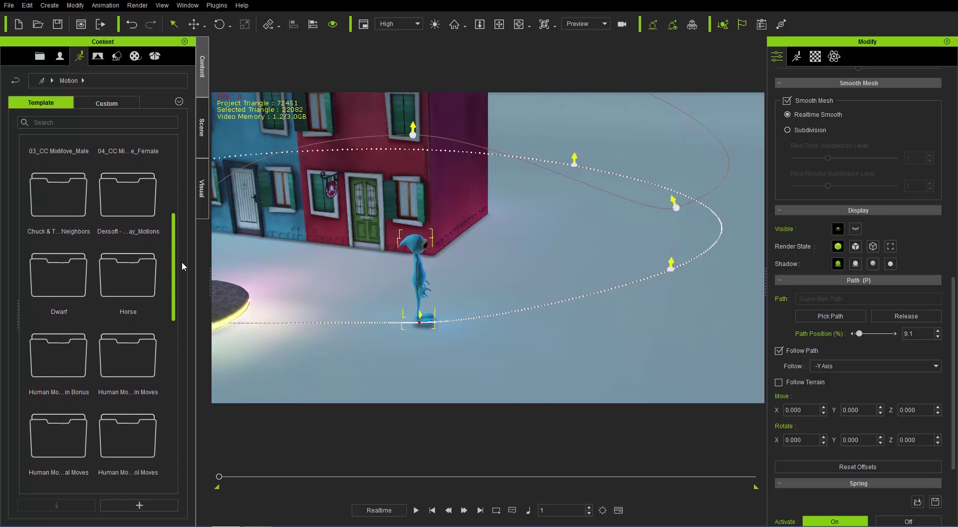
pyautogui.doubleClick(65, 268)
pyautogui.moveTo(174, 266); pyautogui.dragTo(178, 360)
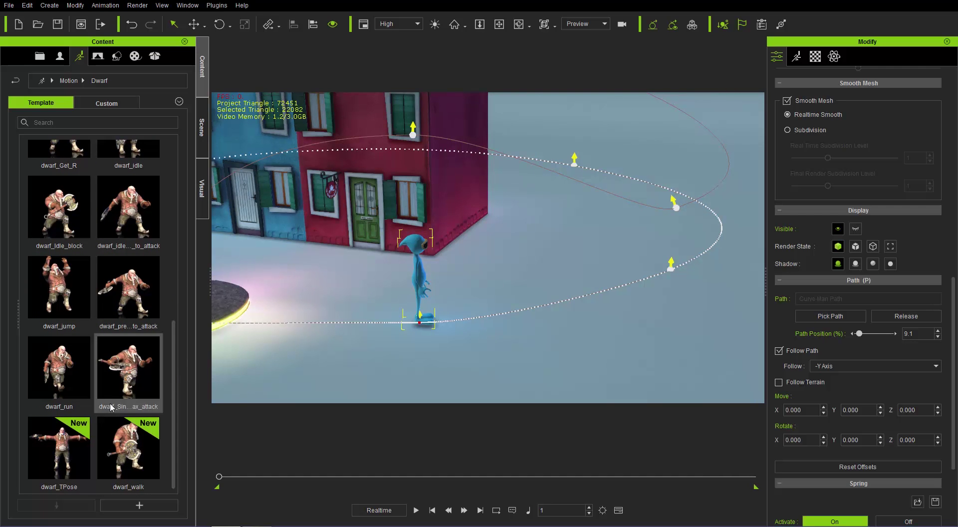
pyautogui.moveTo(68, 380); pyautogui.dragTo(428, 327)
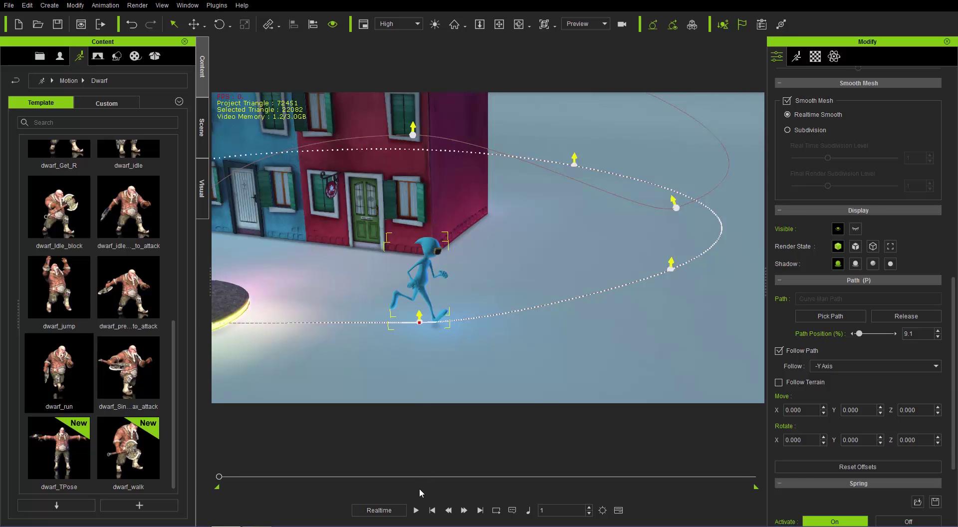
pyautogui.click(416, 510)
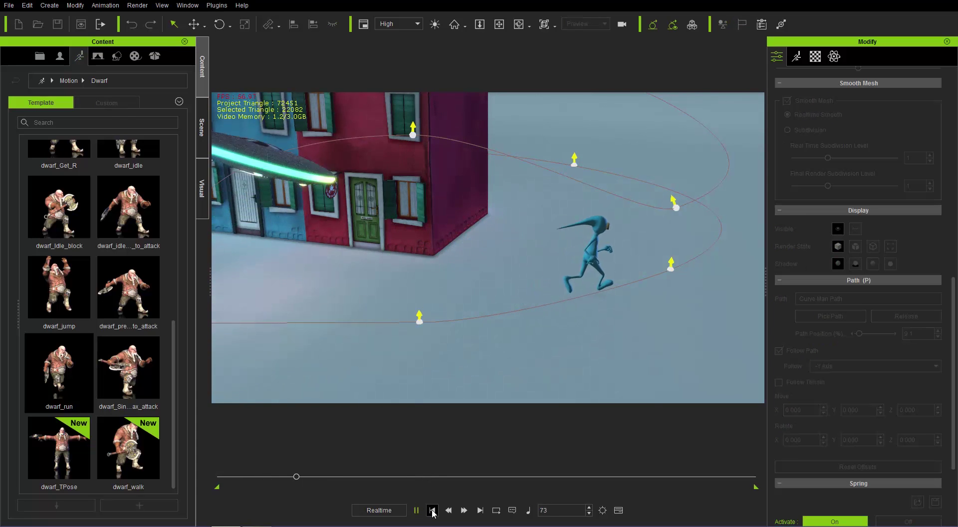
pyautogui.click(432, 510)
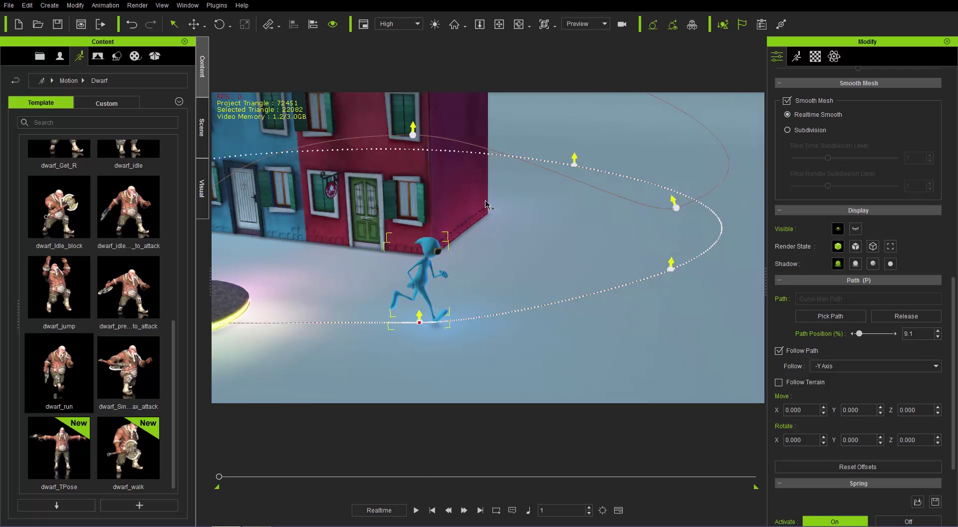
# Loop CurveMan's dwarf_run motion clip to the end of the timeline at frame 500, and return to the first frame
pyautogui.press('F3')
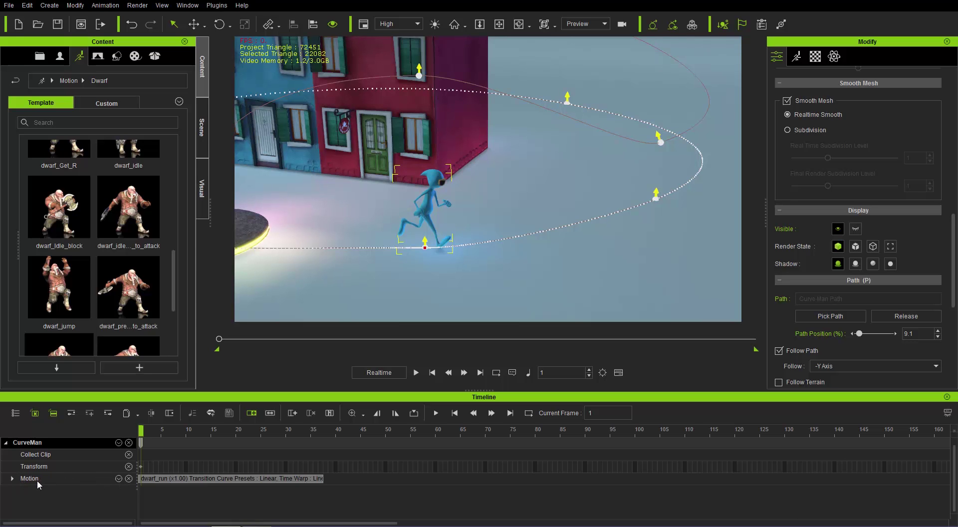
pyautogui.click(182, 479)
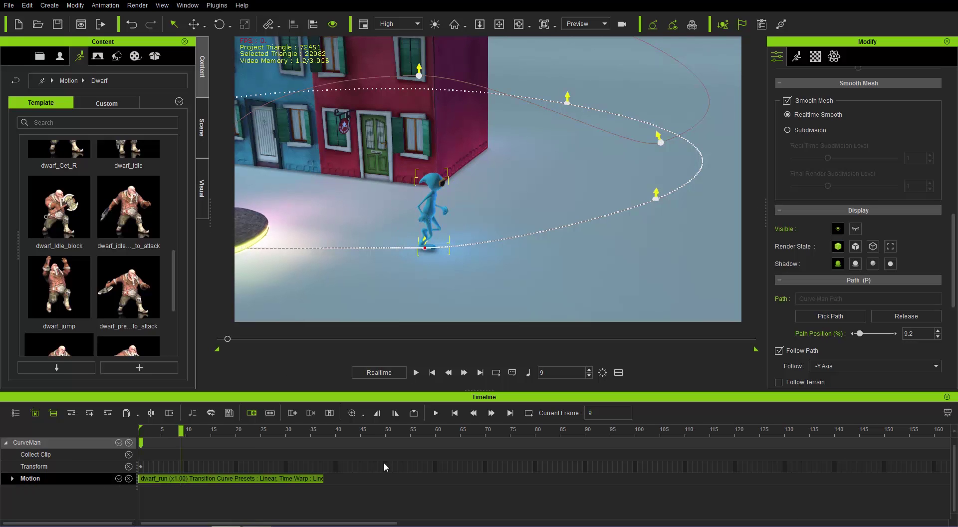
pyautogui.scroll(-5, 385, 462)
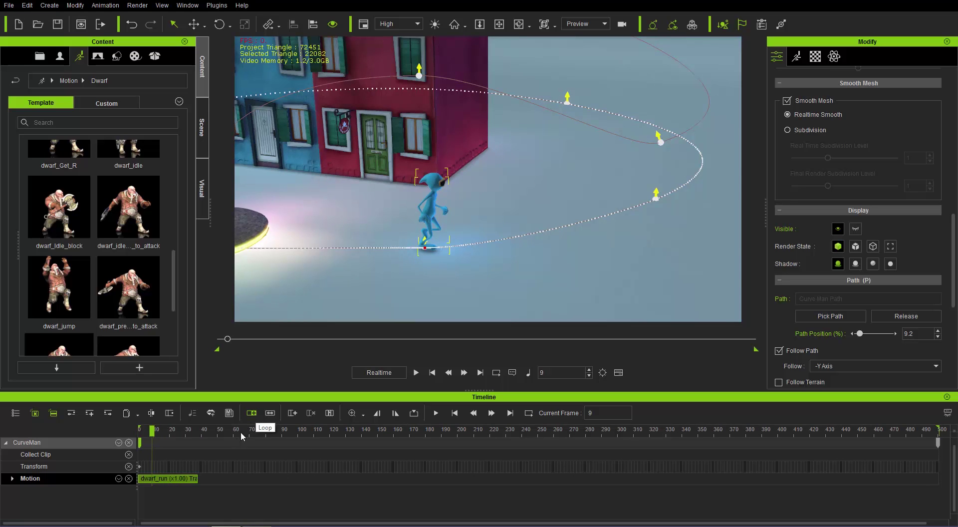
pyautogui.moveTo(195, 479); pyautogui.dragTo(927, 463)
pyautogui.click(432, 373)
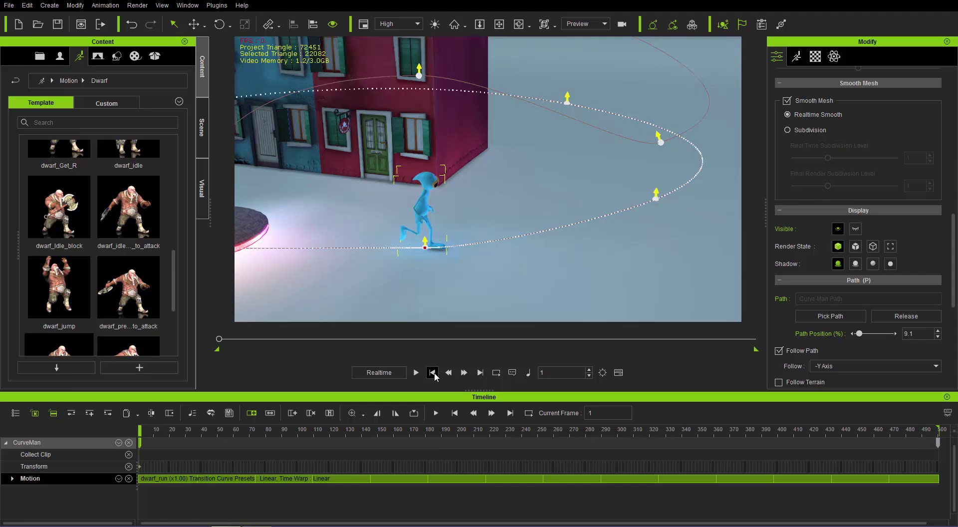
# Play the animation to review CurveMan running around the building, and return to the first frame
pyautogui.moveTo(467, 197); pyautogui.dragTo(429, 378, button='right')
pyautogui.click(416, 372)
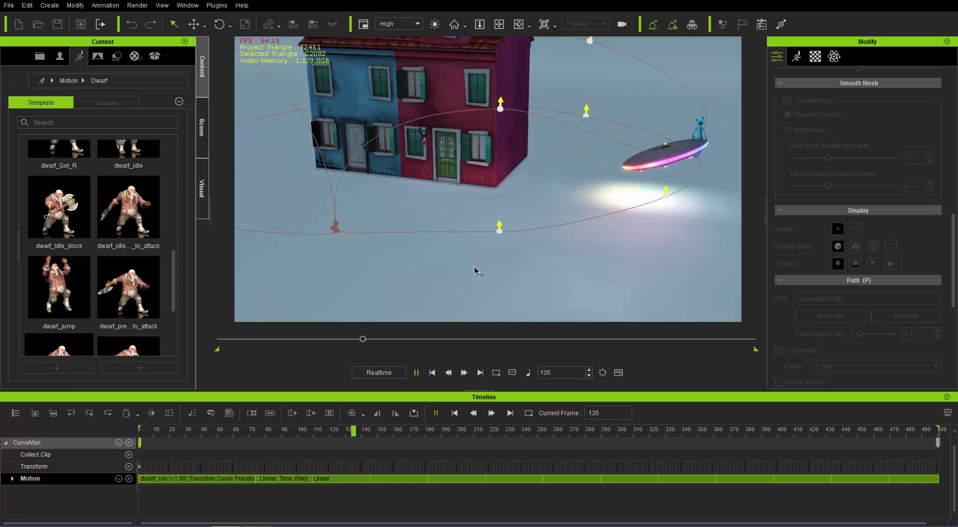
pyautogui.moveTo(400, 206); pyautogui.dragTo(402, 182, button='right')
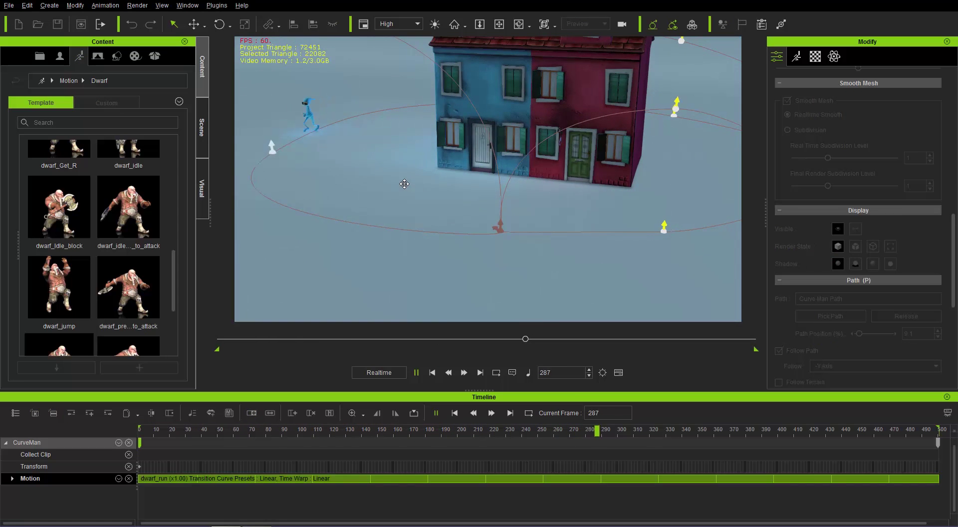
pyautogui.click(432, 373)
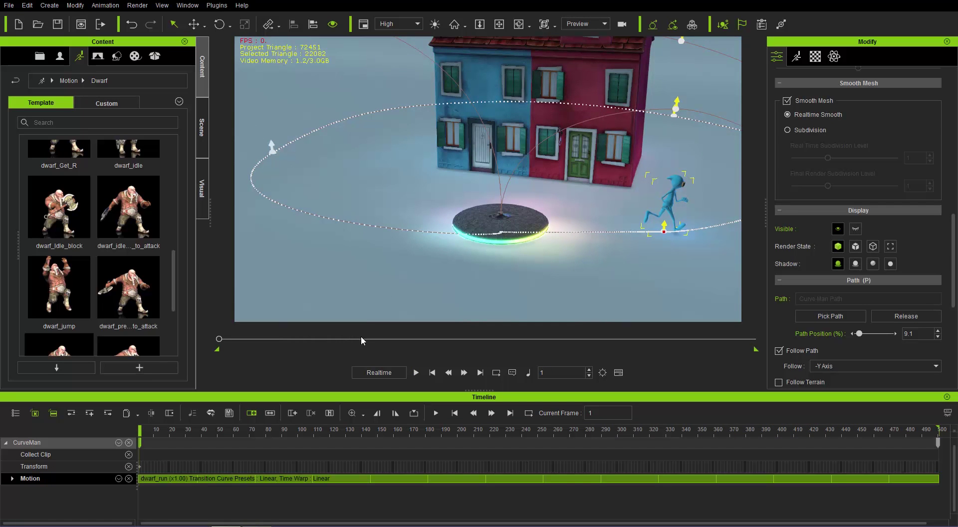
# Scrub to around frame 396 to examine CurveMan's run through the kink in the path, and return to the first frame
pyautogui.moveTo(219, 344); pyautogui.dragTo(643, 340)
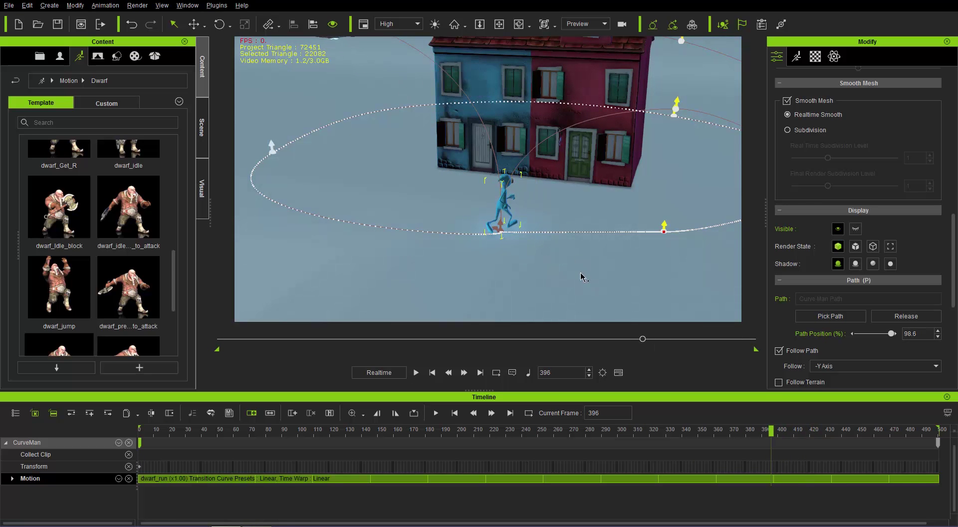
pyautogui.moveTo(582, 274); pyautogui.dragTo(505, 264, button='right')
pyautogui.scroll(-5, 505, 264)
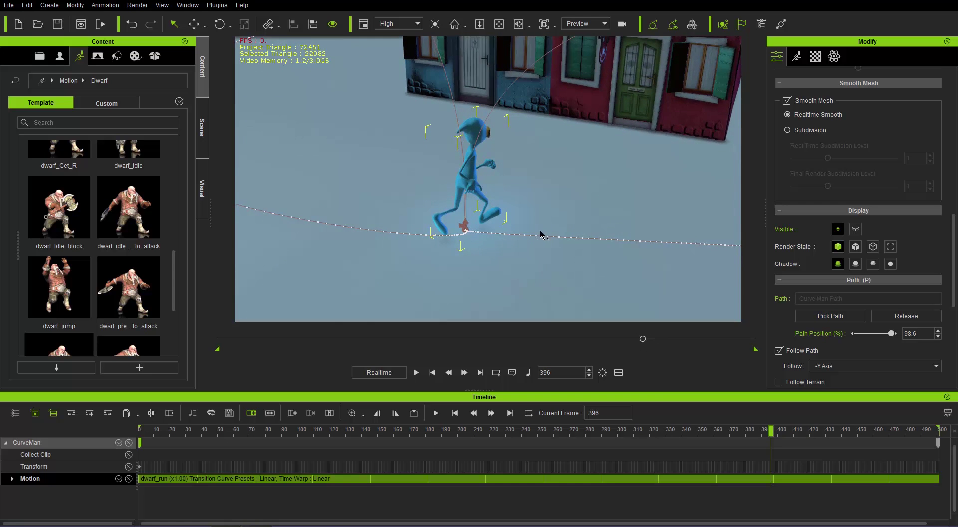
pyautogui.moveTo(542, 234); pyautogui.dragTo(618, 371, button='right')
pyautogui.moveTo(645, 343); pyautogui.dragTo(686, 342)
pyautogui.click(448, 374)
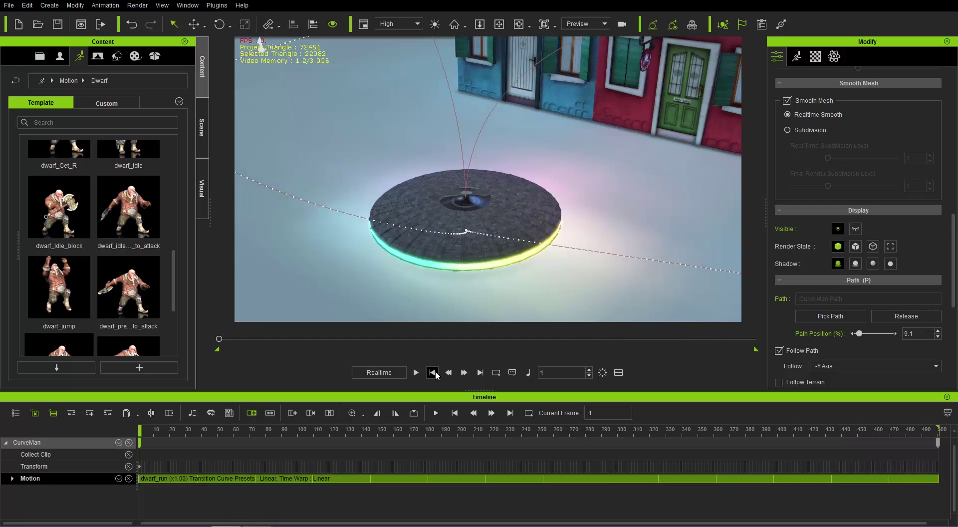
# Hide the MothershipNode and set the Curve Man Path's control point at the kink to Smooth
pyautogui.click(201, 137)
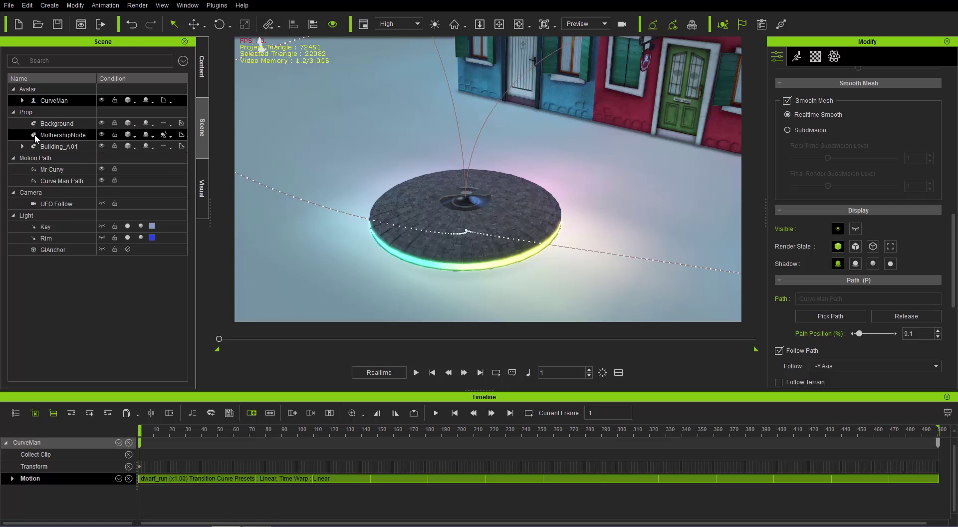
pyautogui.click(103, 133)
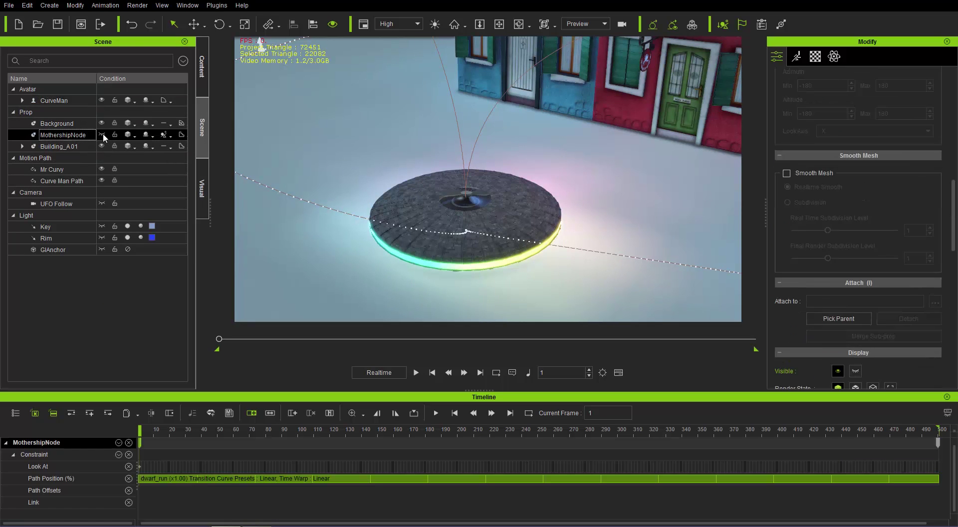
pyautogui.click(65, 181)
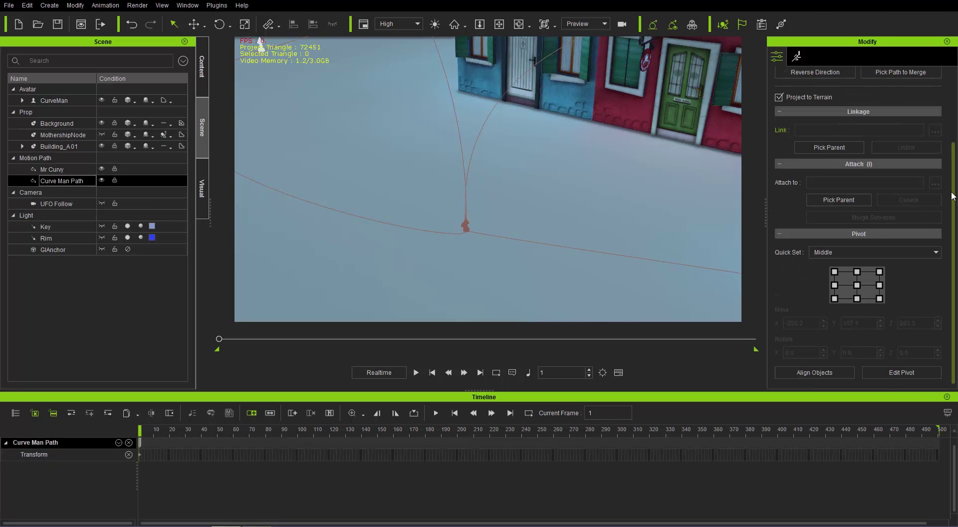
pyautogui.moveTo(954, 190); pyautogui.dragTo(953, 117)
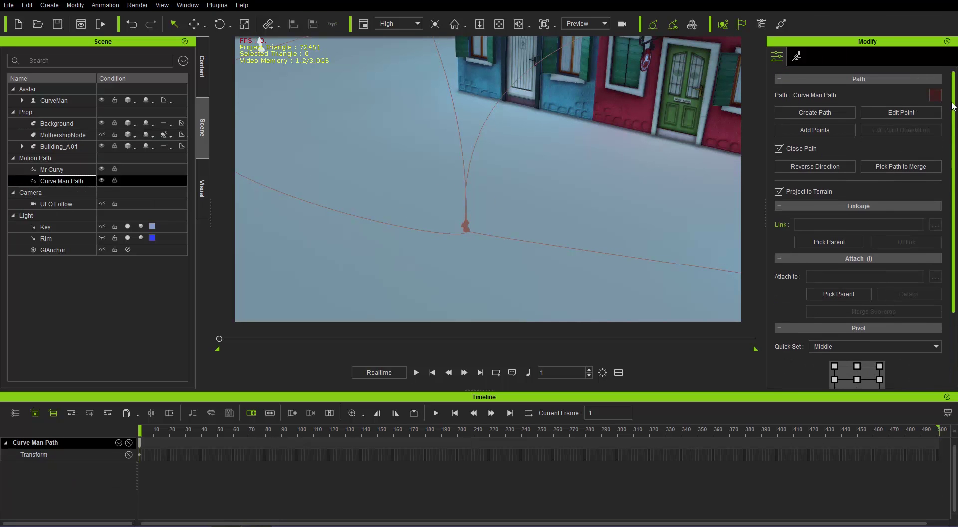
pyautogui.click(917, 112)
pyautogui.click(466, 226)
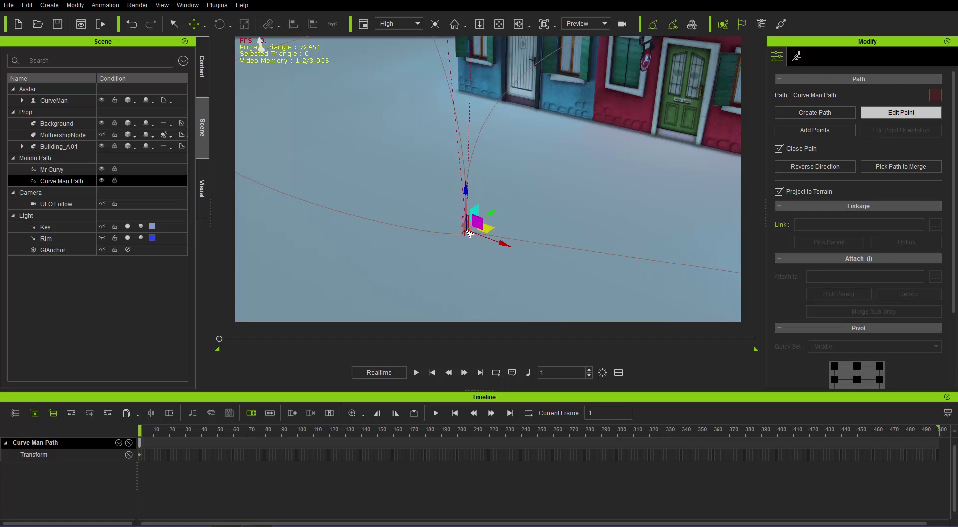
pyautogui.rightClick(468, 231)
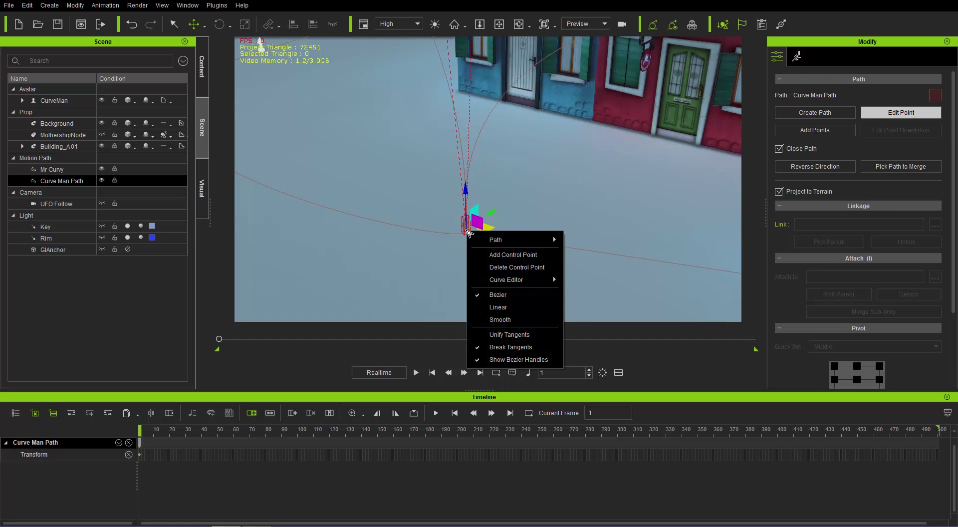
pyautogui.click(504, 319)
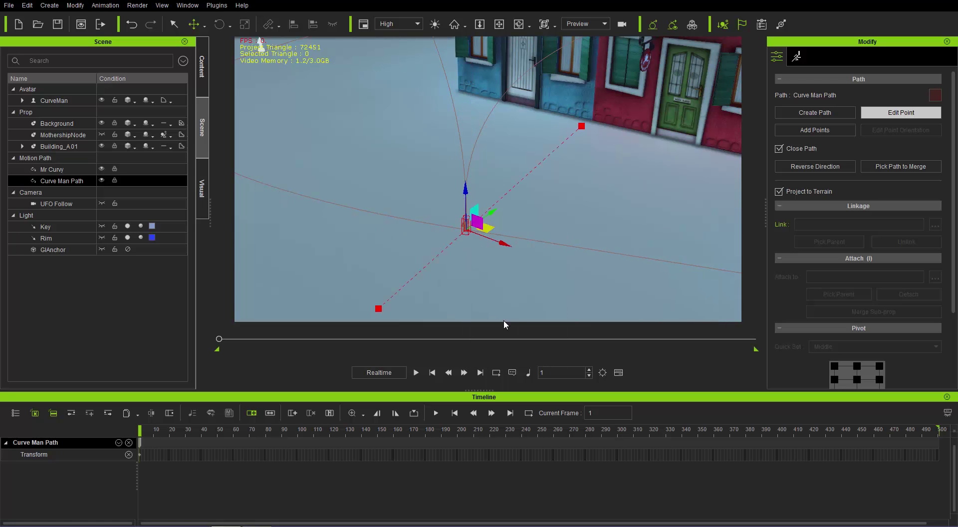
# Unify the kink point's tangents, pull its Bezier handle inward to reshape the bend, and finish editing the path points
pyautogui.click(581, 126)
pyautogui.moveTo(598, 135); pyautogui.dragTo(593, 139)
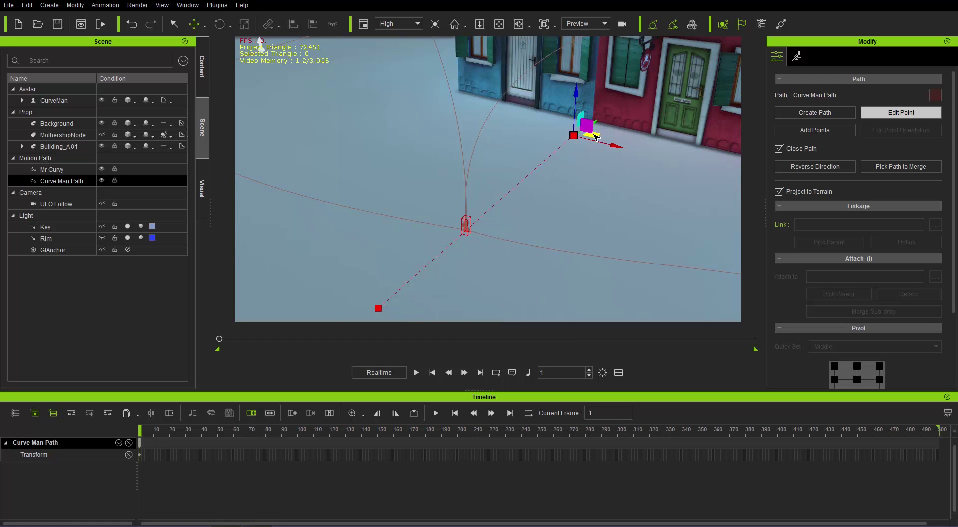
pyautogui.rightClick(467, 232)
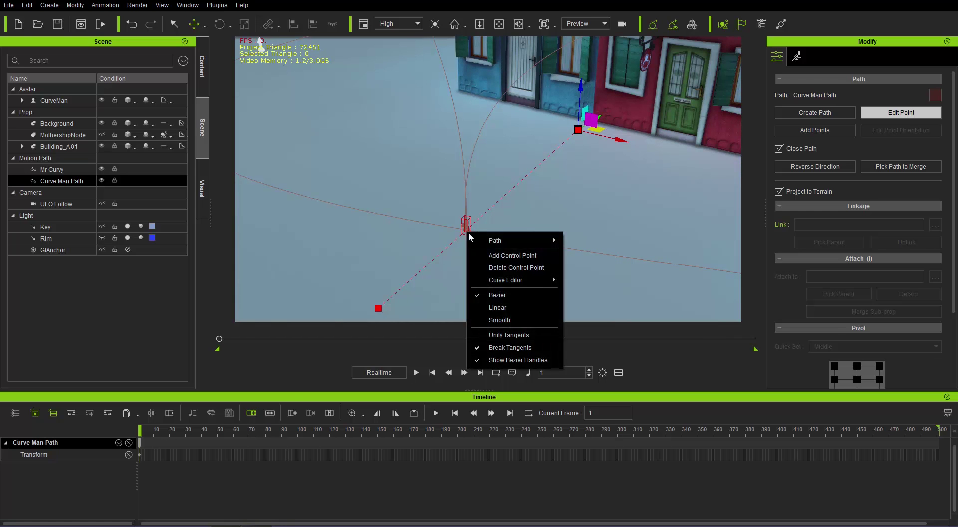
pyautogui.click(528, 335)
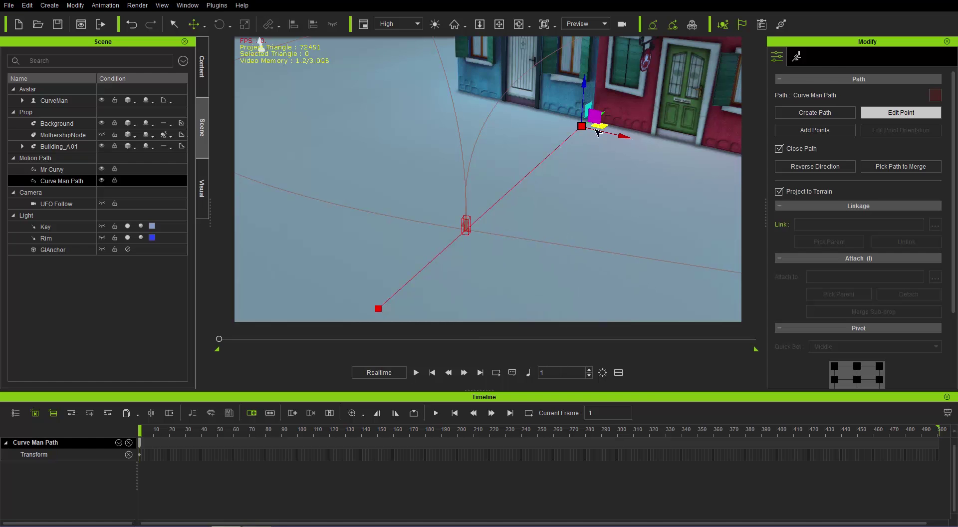
pyautogui.moveTo(596, 131); pyautogui.dragTo(542, 148)
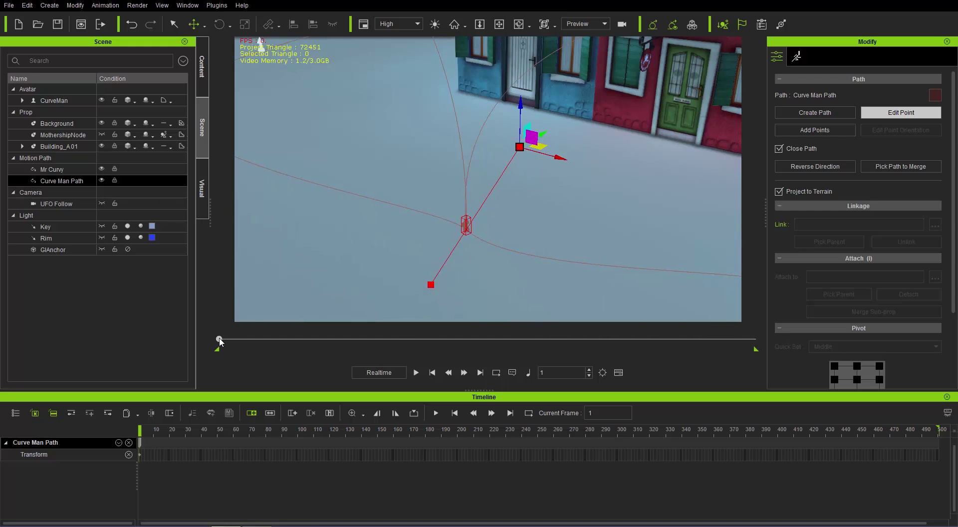
pyautogui.moveTo(220, 341)
pyautogui.mouseDown()
pyautogui.moveTo(242, 338)
pyautogui.moveTo(220, 340)
pyautogui.mouseUp()
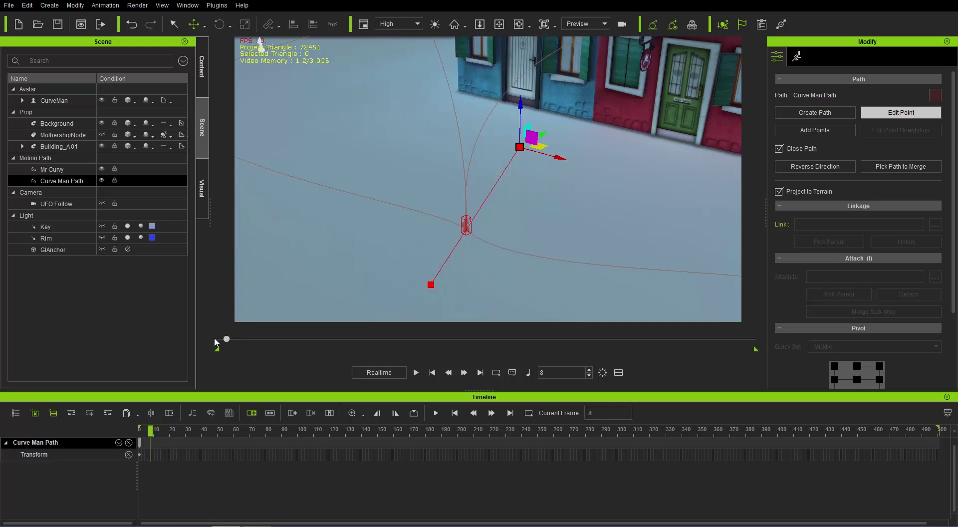
pyautogui.click(906, 115)
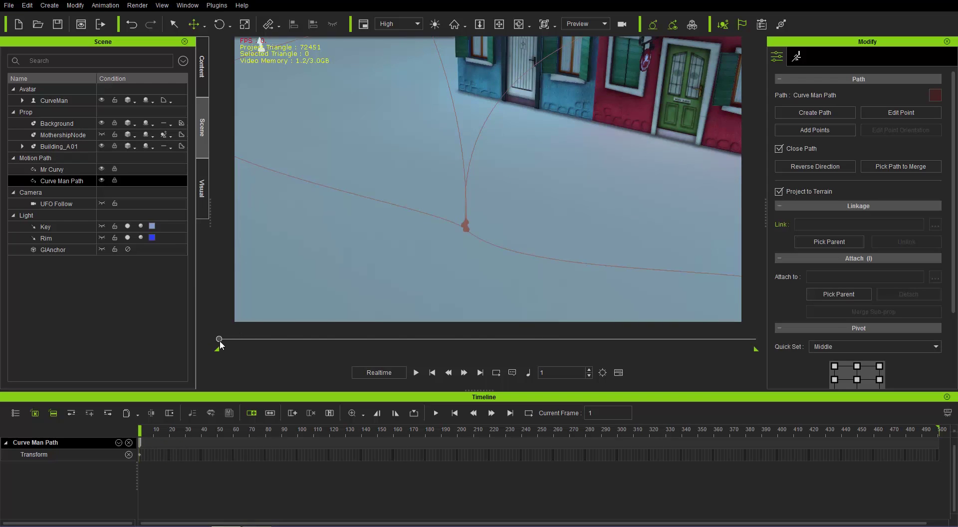
# Scrub through the timeline to check the reshaped path, return to the first frame, and make the MothershipNode visible again
pyautogui.moveTo(219, 339); pyautogui.dragTo(549, 326)
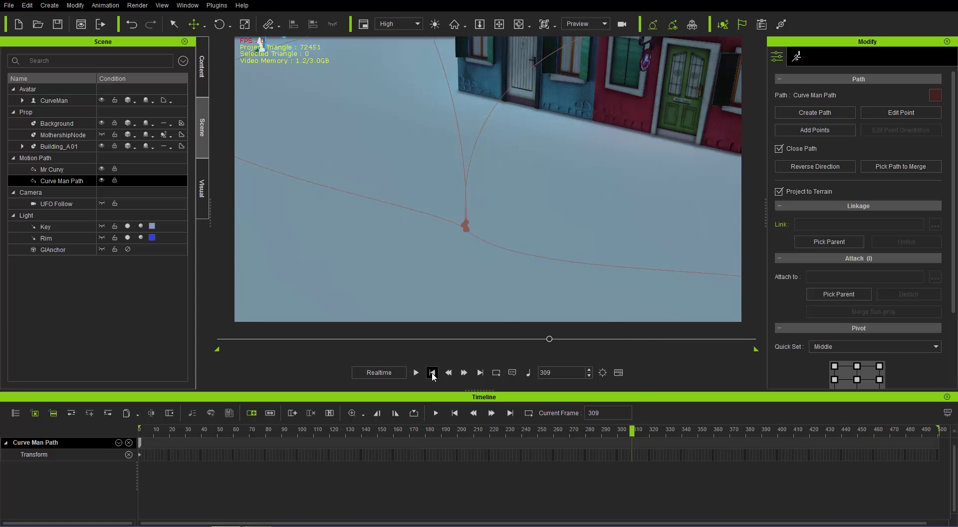
pyautogui.click(431, 371)
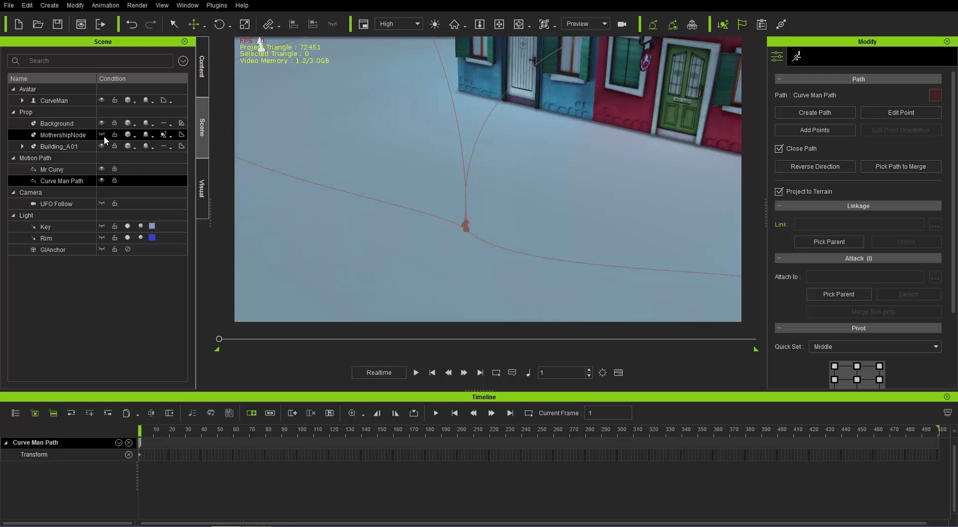
pyautogui.click(104, 135)
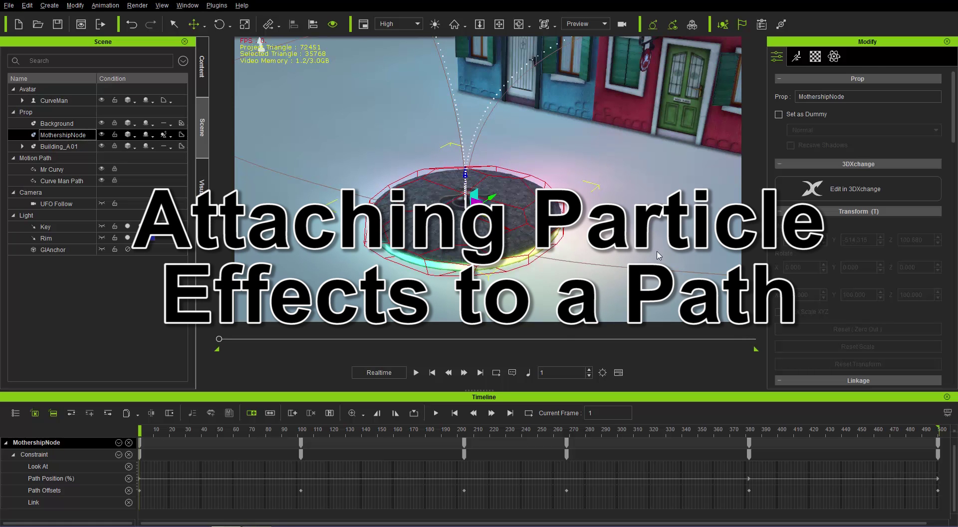
# Add the Car Dust particle effect from the PopcornFX Library 40 Nature collection to the ground between the UFO and CurveMan
pyautogui.scroll(-3, 657, 255)
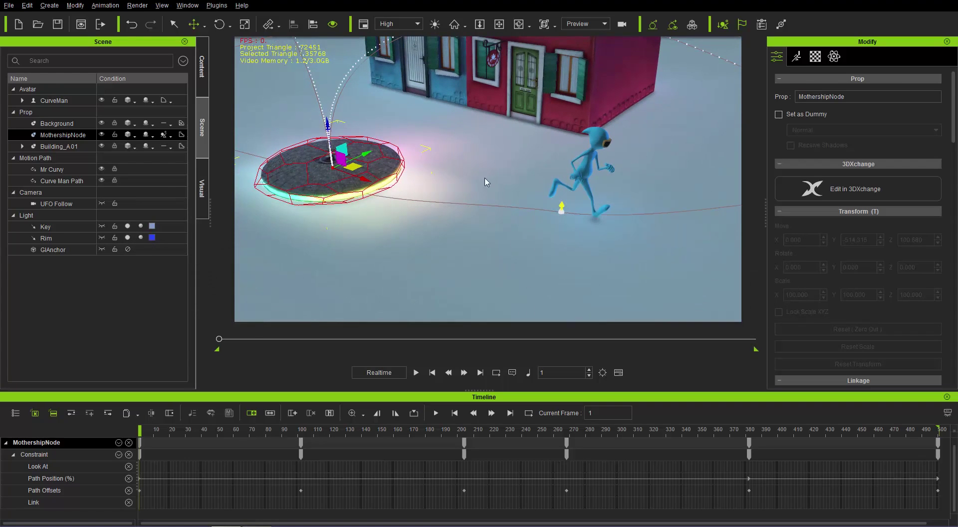
pyautogui.click(203, 68)
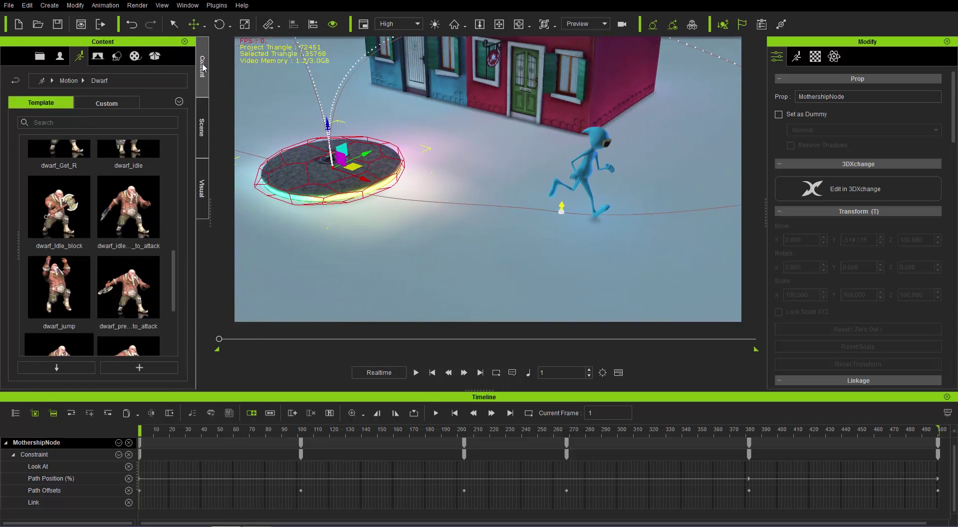
pyautogui.click(135, 58)
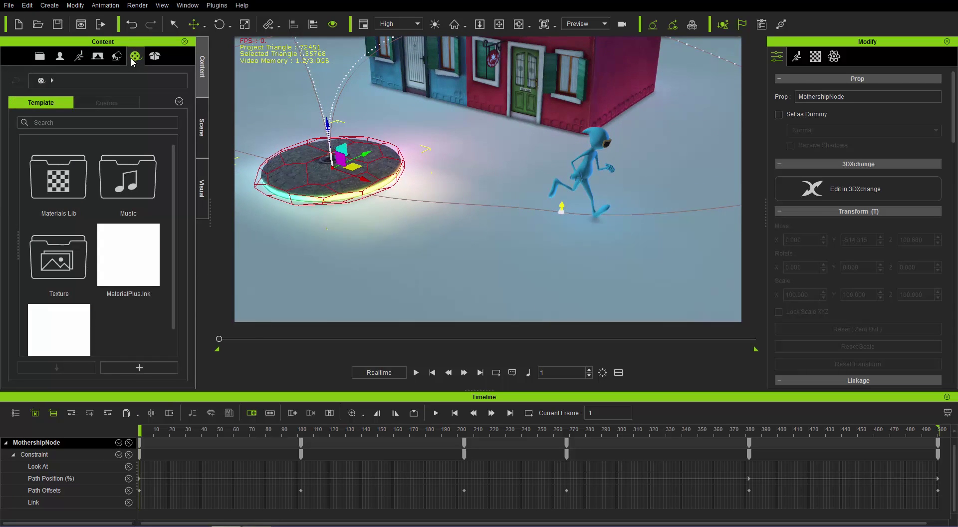
pyautogui.click(116, 58)
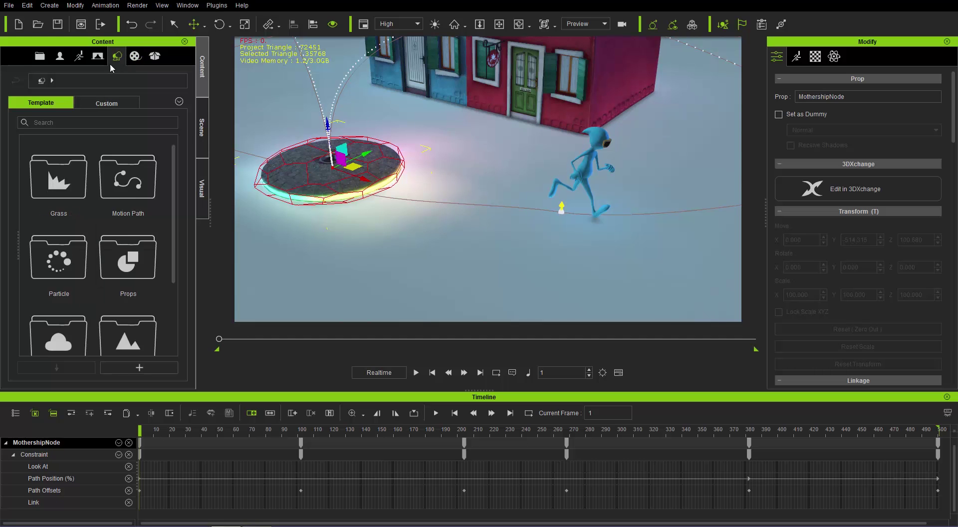
pyautogui.doubleClick(74, 249)
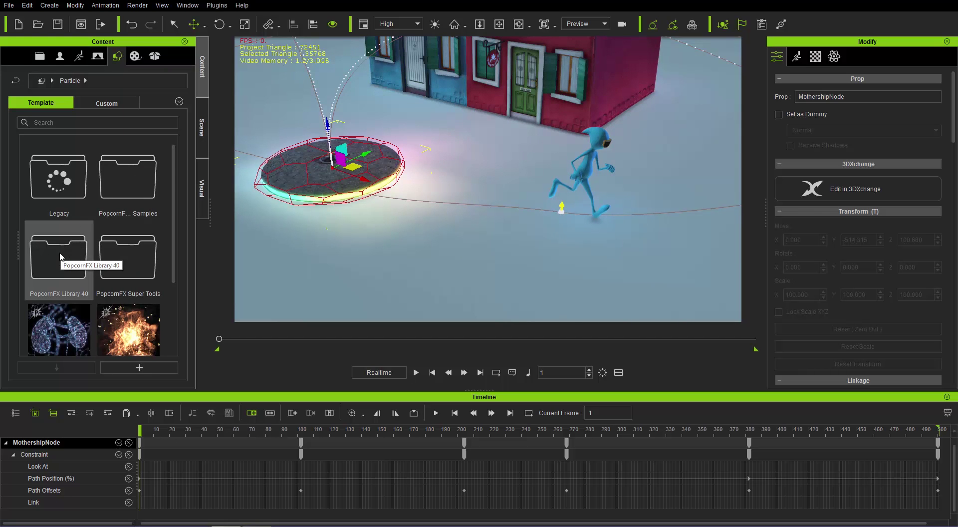
pyautogui.doubleClick(59, 256)
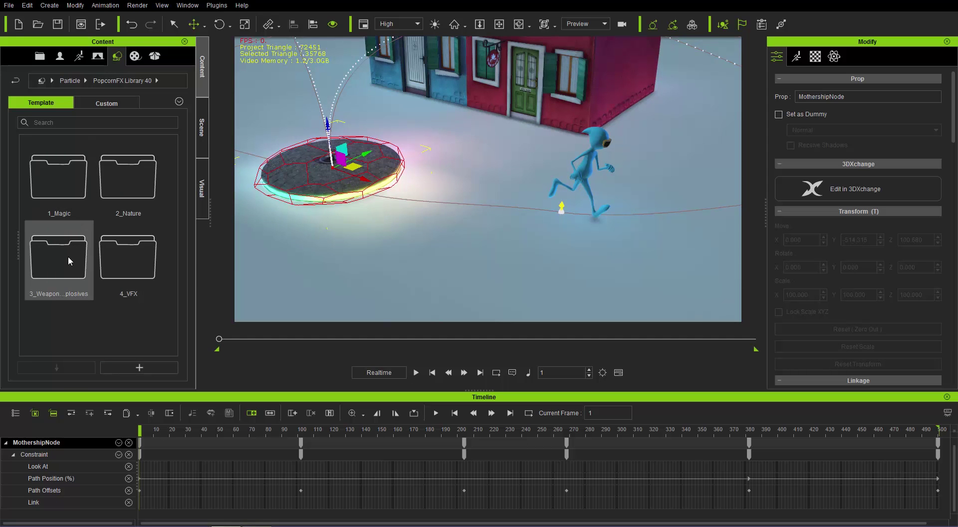
pyautogui.doubleClick(129, 179)
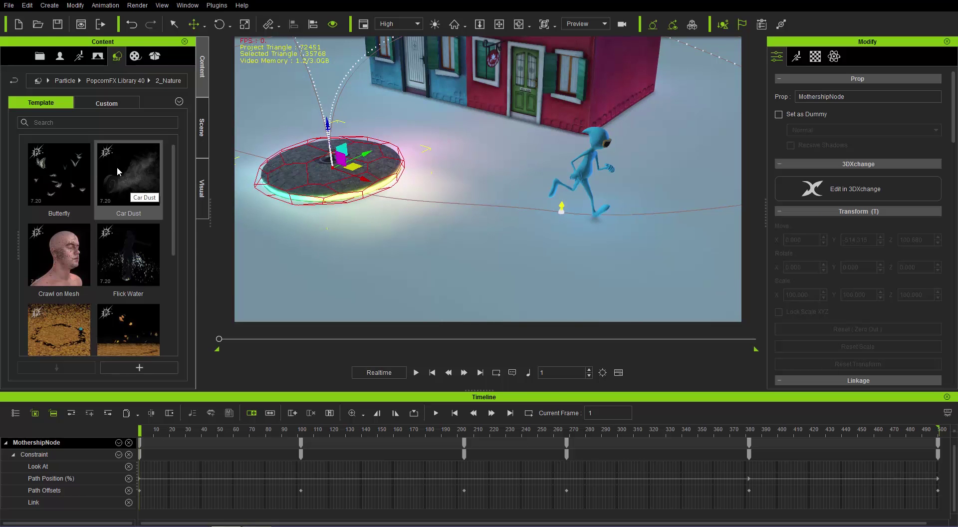
pyautogui.moveTo(117, 166); pyautogui.dragTo(494, 274)
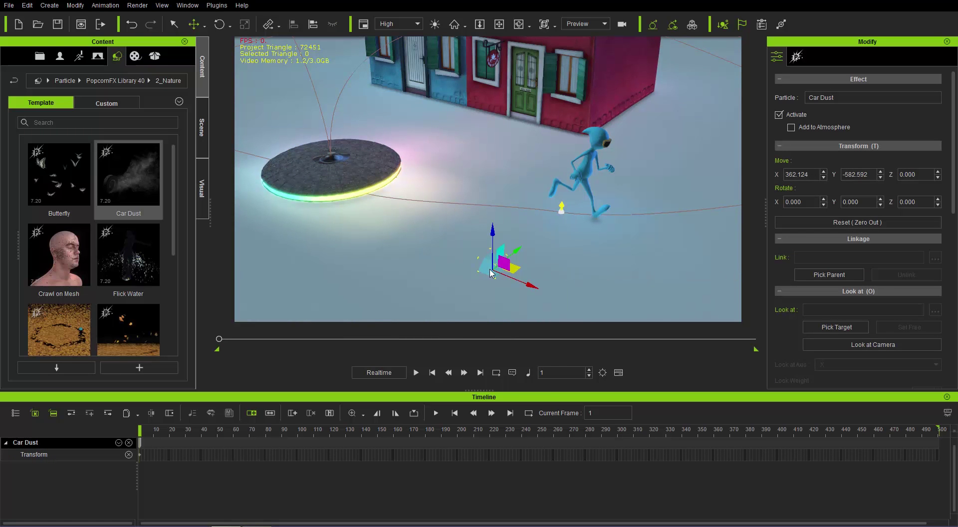
# Assign the Car Dust particle to the Curve Man Path
pyautogui.rightClick(491, 272)
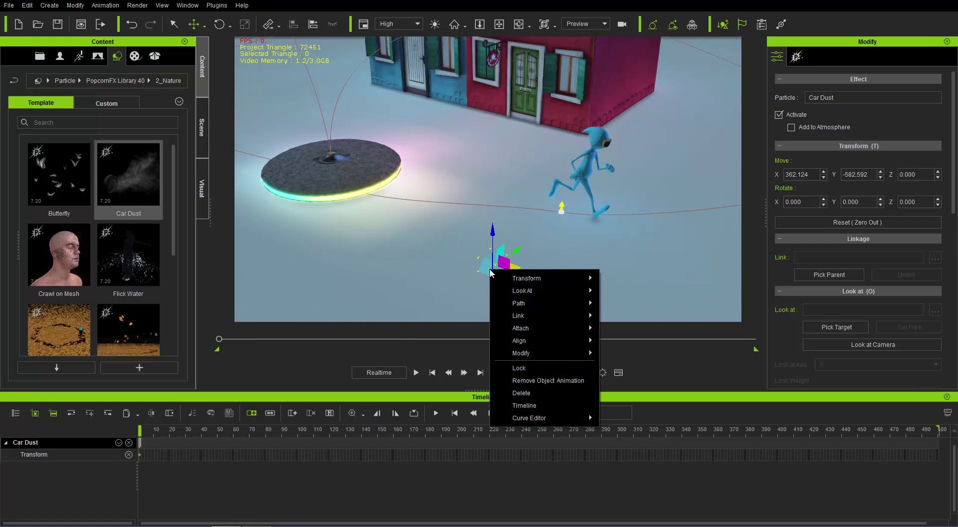
pyautogui.moveTo(554, 309)
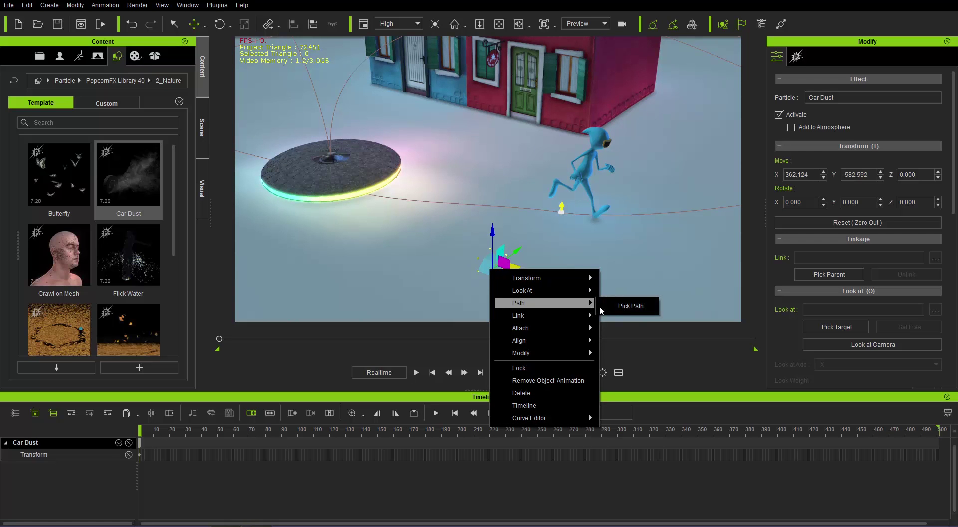
pyautogui.click(618, 307)
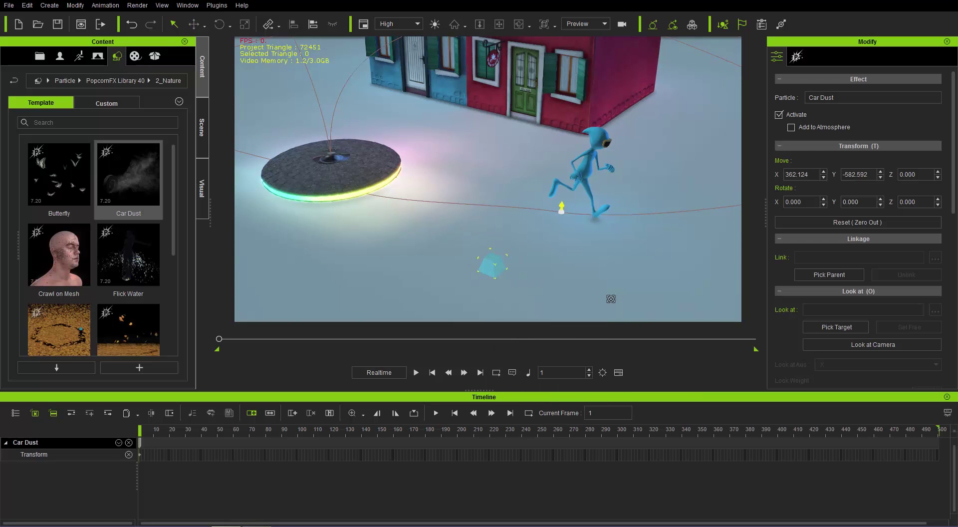
pyautogui.click(562, 211)
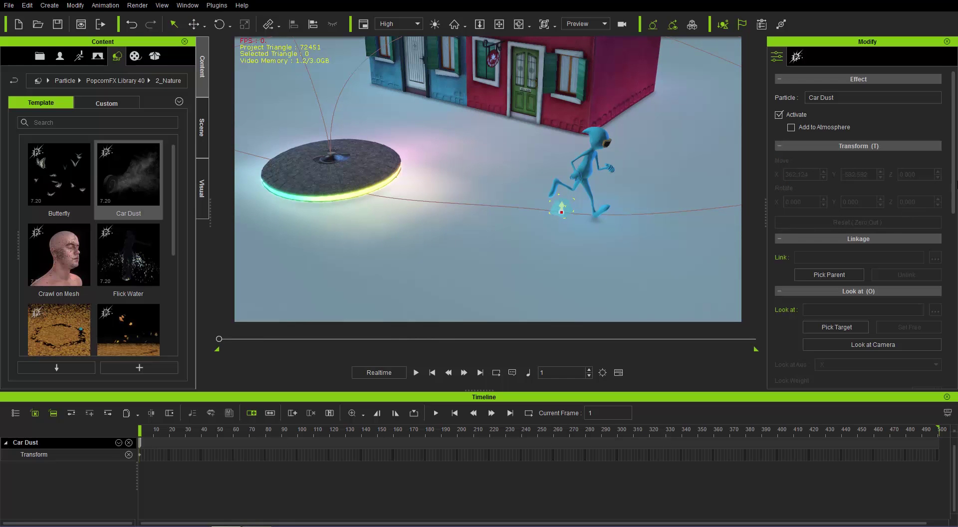
# Set Car Dust's path position to 8% at the first frame and 108% at frame 500
pyautogui.scroll(-3, 953, 149)
pyautogui.scroll(-14, 922, 239)
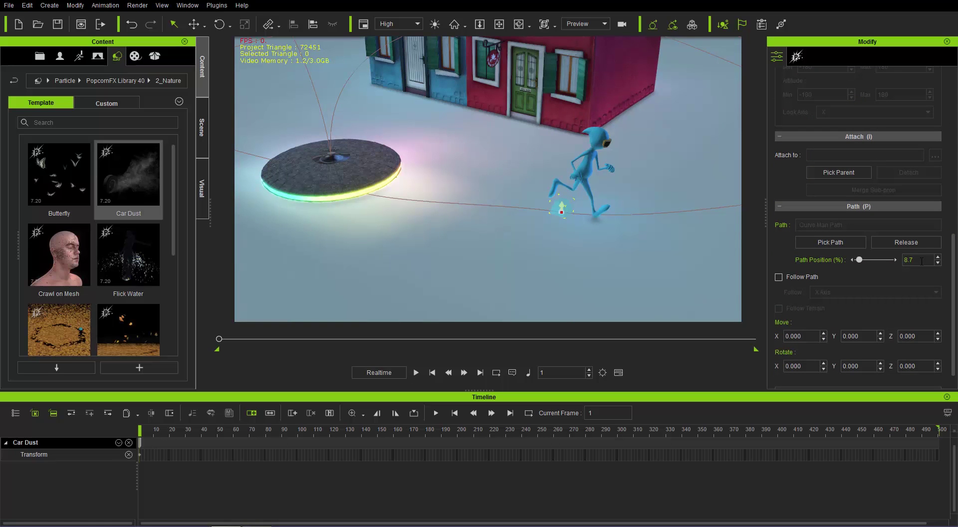
pyautogui.moveTo(913, 259); pyautogui.dragTo(890, 258)
pyautogui.write('8')
pyautogui.press('Return')
pyautogui.click(480, 373)
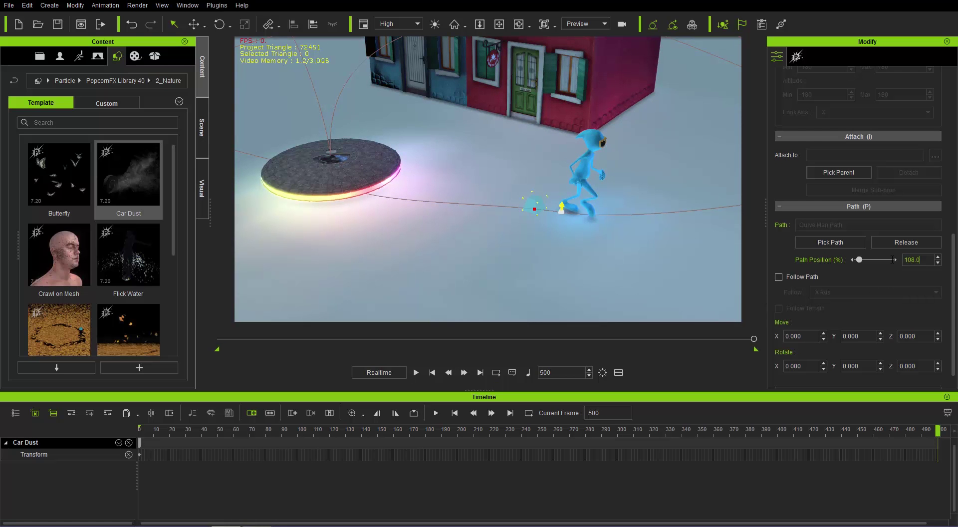
pyautogui.press('Return')
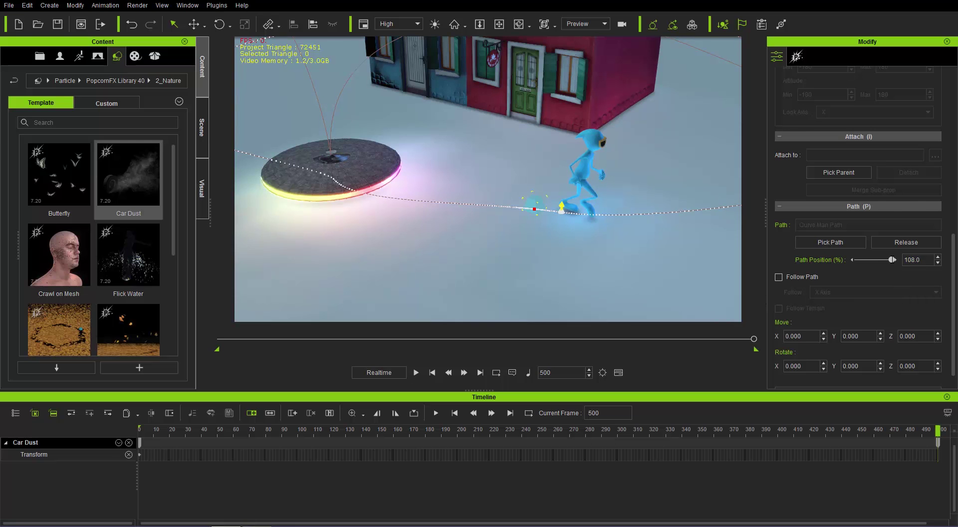
# Play the animation from the first frame to check how the dust follows CurveMan around the path
pyautogui.click(433, 373)
pyautogui.click(417, 373)
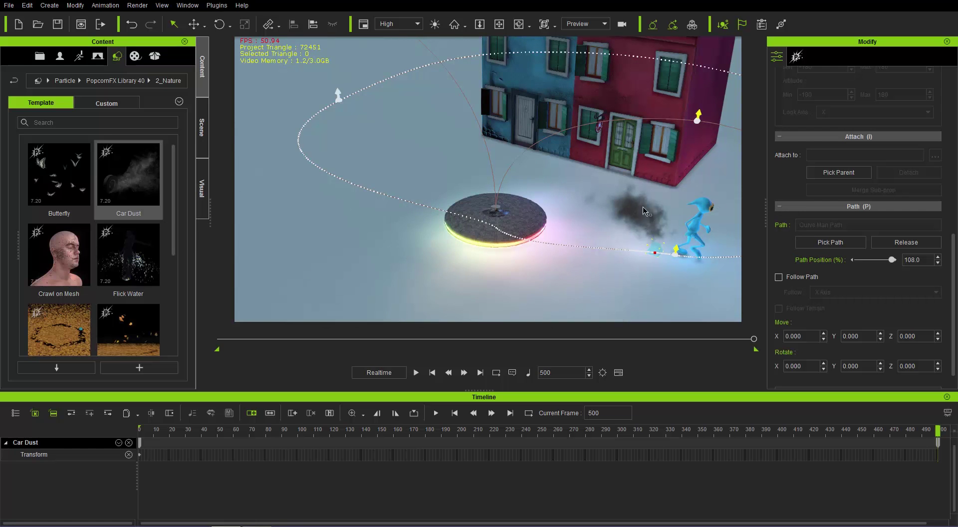
pyautogui.moveTo(614, 200); pyautogui.dragTo(559, 220, button='right')
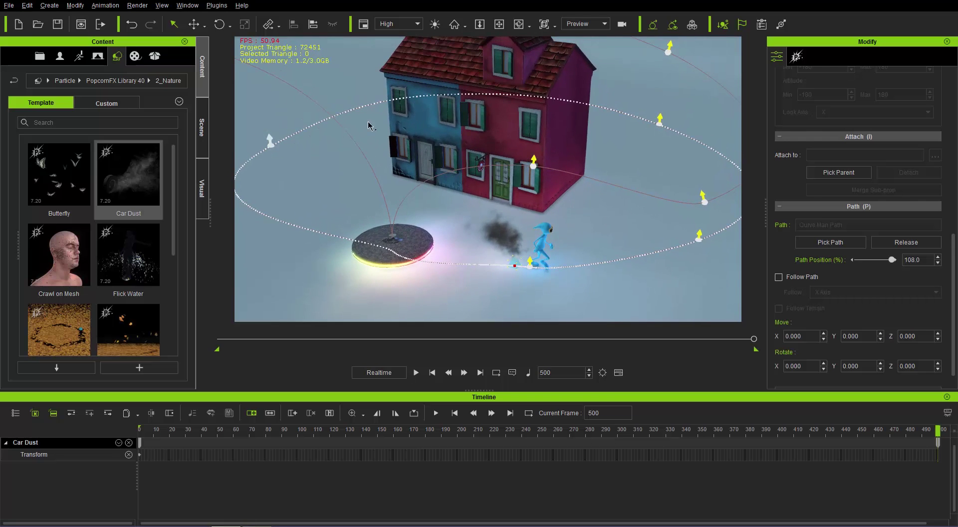
# Add the Circle01 motion path template to the scene
pyautogui.click(106, 58)
pyautogui.click(115, 57)
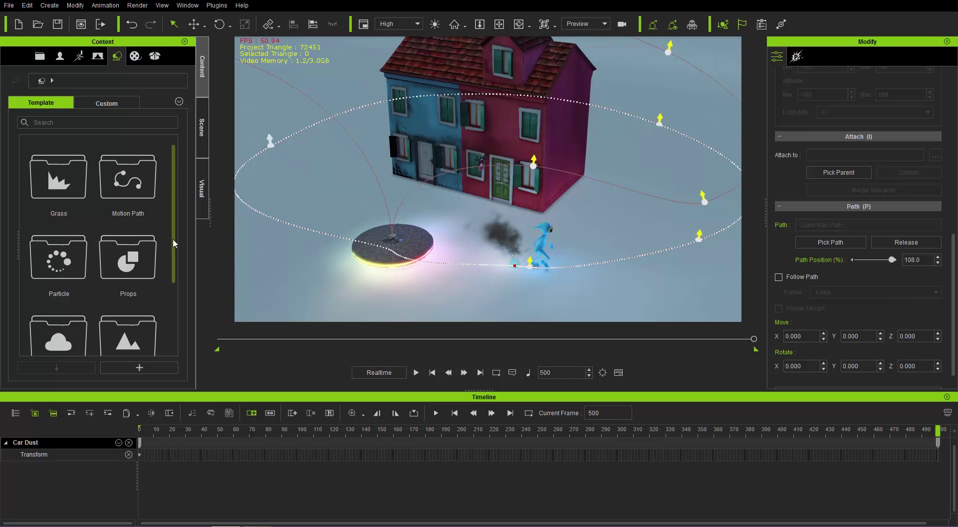
pyautogui.doubleClick(131, 181)
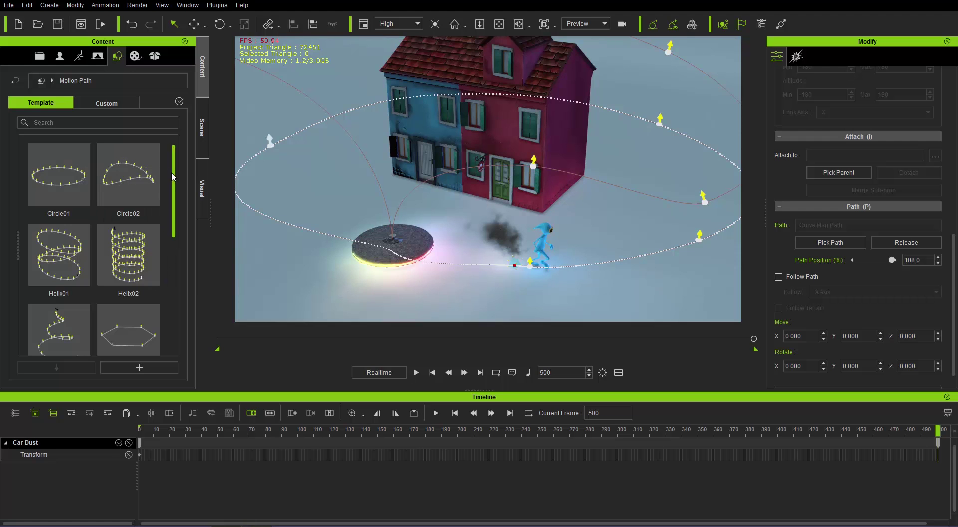
pyautogui.moveTo(172, 176); pyautogui.dragTo(176, 157)
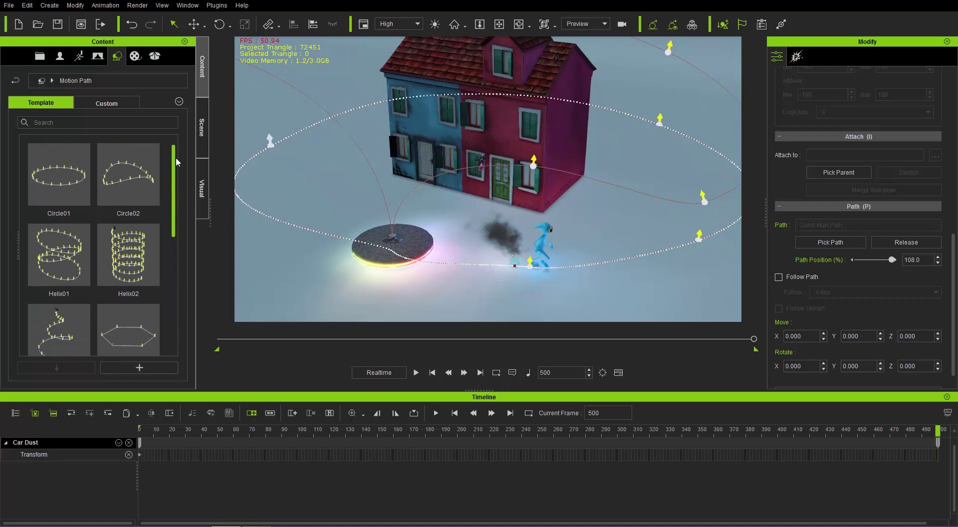
pyautogui.doubleClick(66, 180)
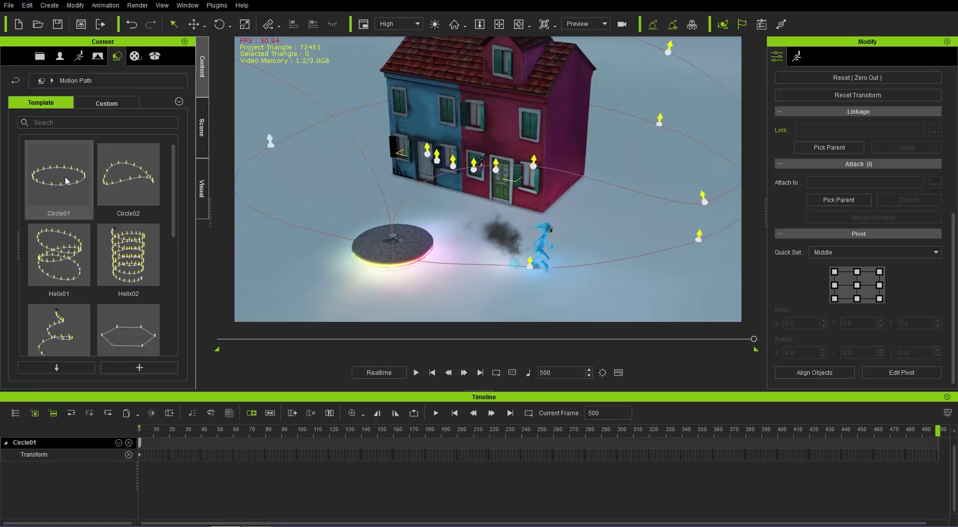
# Scale the Circle01 path up uniformly until it encircles the whole house
pyautogui.moveTo(536, 183); pyautogui.dragTo(533, 217, button='right')
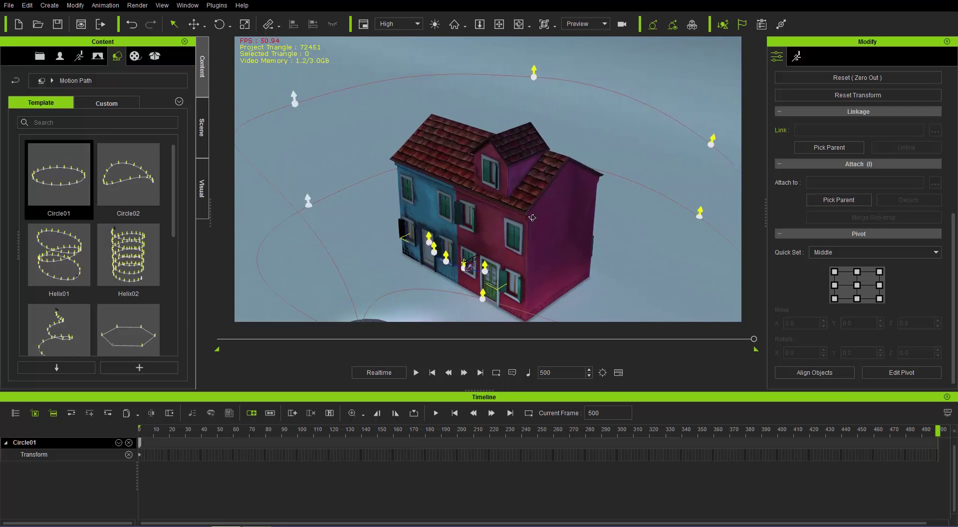
pyautogui.press('r')
pyautogui.moveTo(512, 231); pyautogui.dragTo(563, 153)
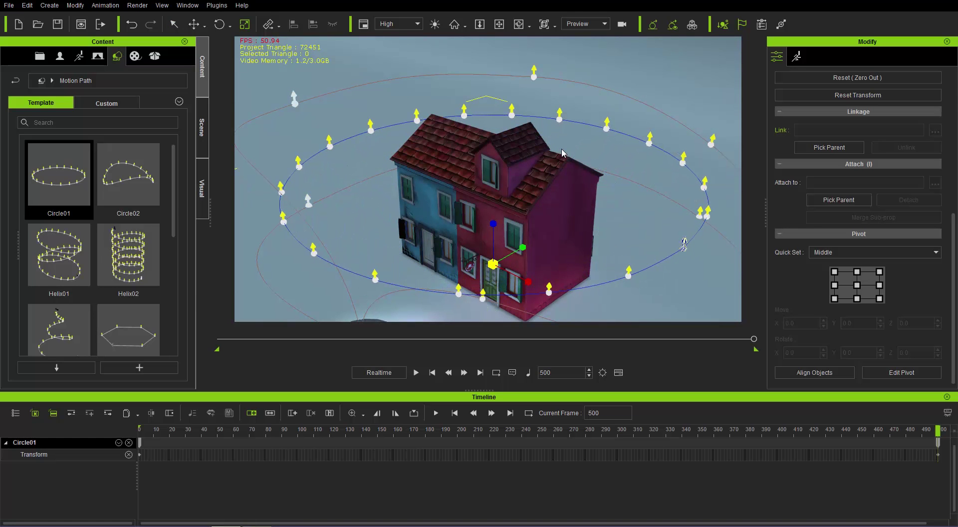
# Raise the Circle01 path vertically so it sits above the roof of the house
pyautogui.moveTo(545, 258); pyautogui.dragTo(571, 133, button='right')
pyautogui.press('w')
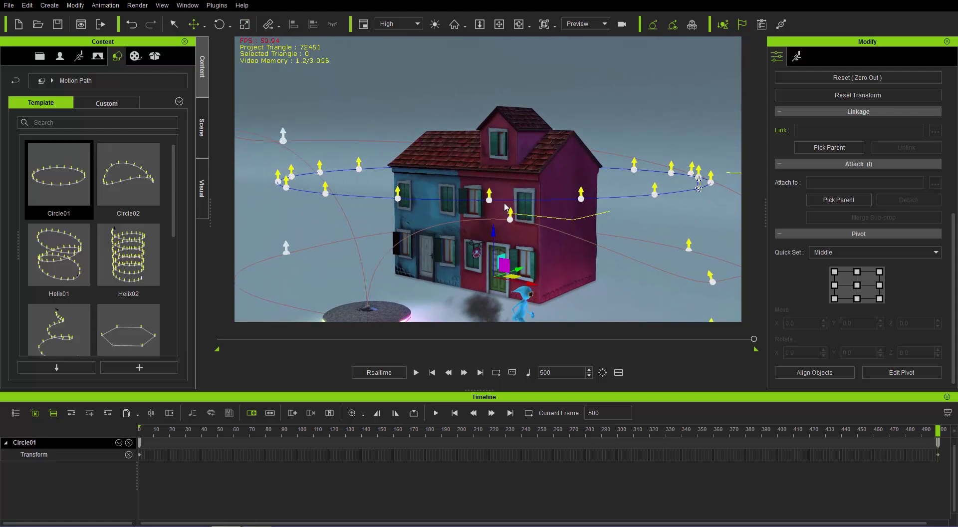
pyautogui.moveTo(494, 231); pyautogui.dragTo(502, 143)
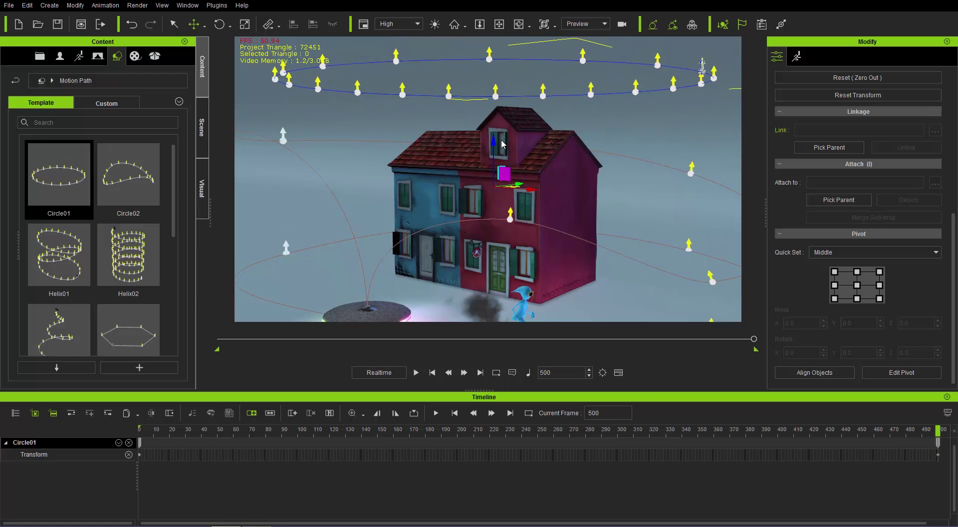
pyautogui.moveTo(465, 187); pyautogui.dragTo(540, 165, button='right')
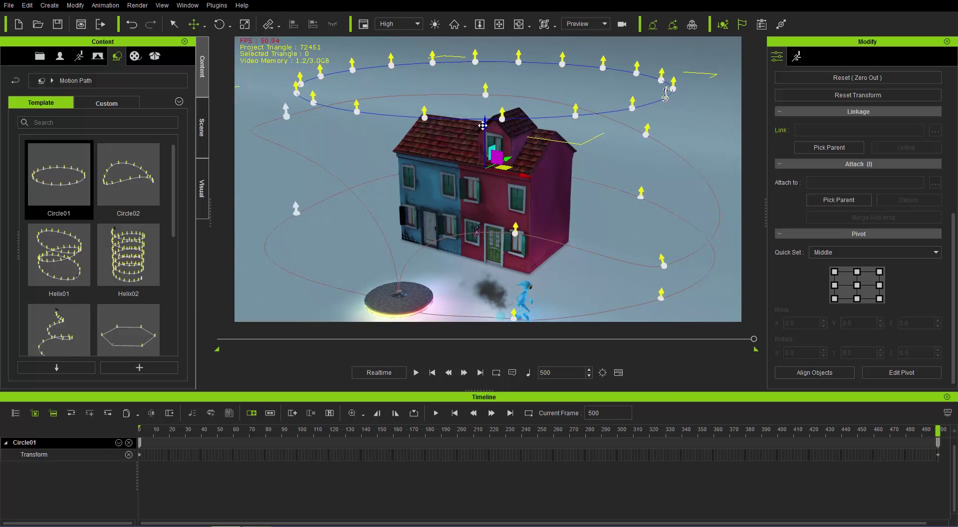
pyautogui.moveTo(484, 126); pyautogui.dragTo(484, 119)
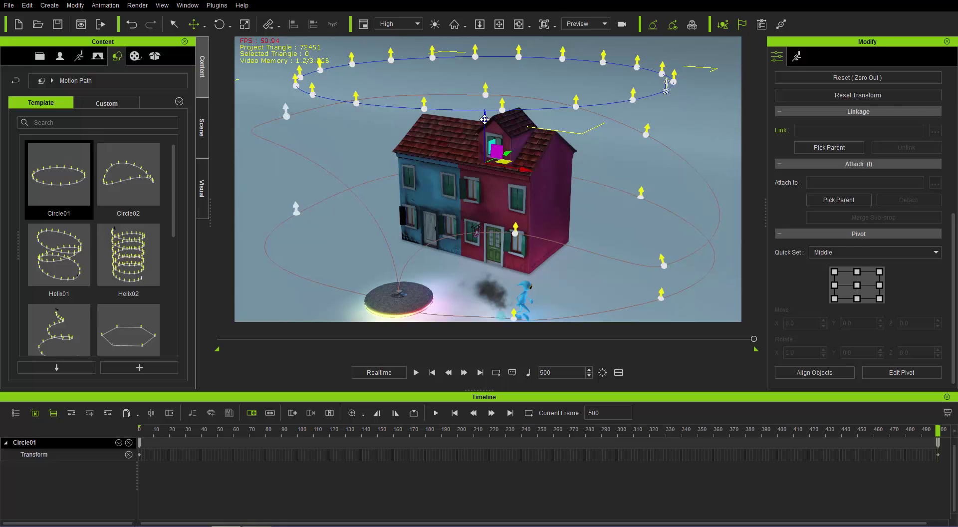
# Create a spot light in the scene
pyautogui.click(50, 5)
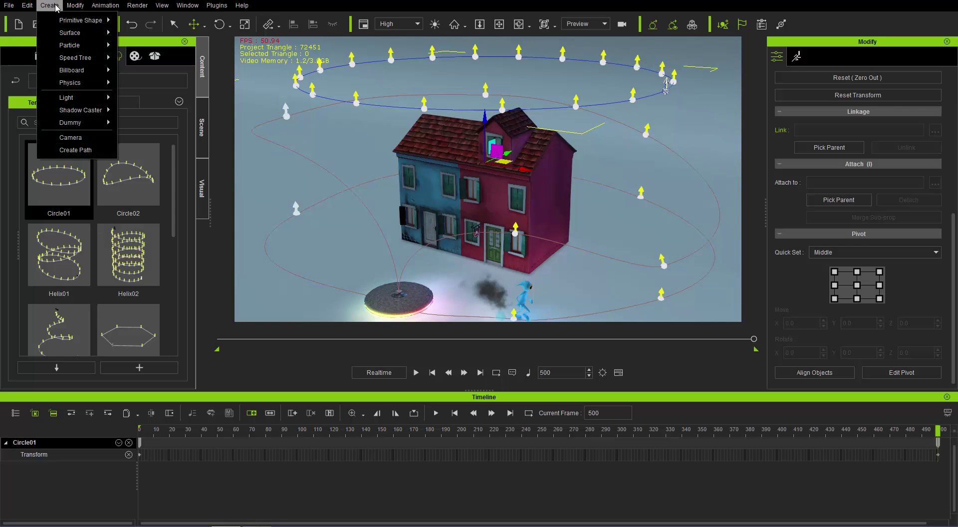
pyautogui.moveTo(93, 102)
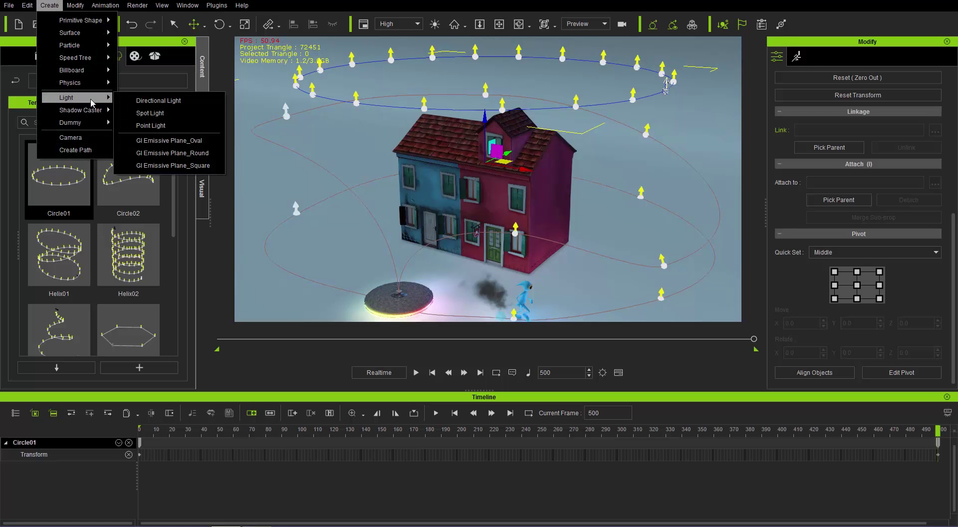
pyautogui.click(168, 118)
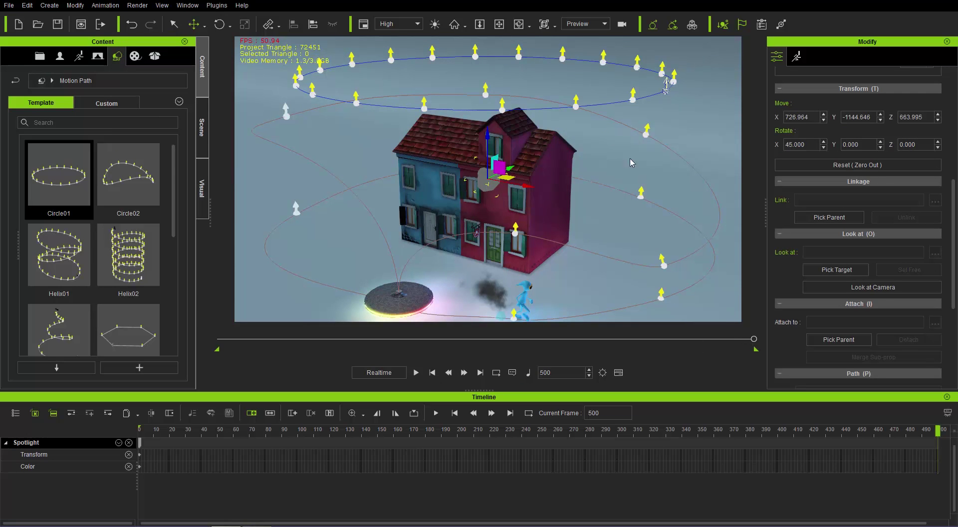
# Scrub back to frame 356 and rename the Circle01 path to Light Path
pyautogui.moveTo(754, 340); pyautogui.dragTo(600, 322)
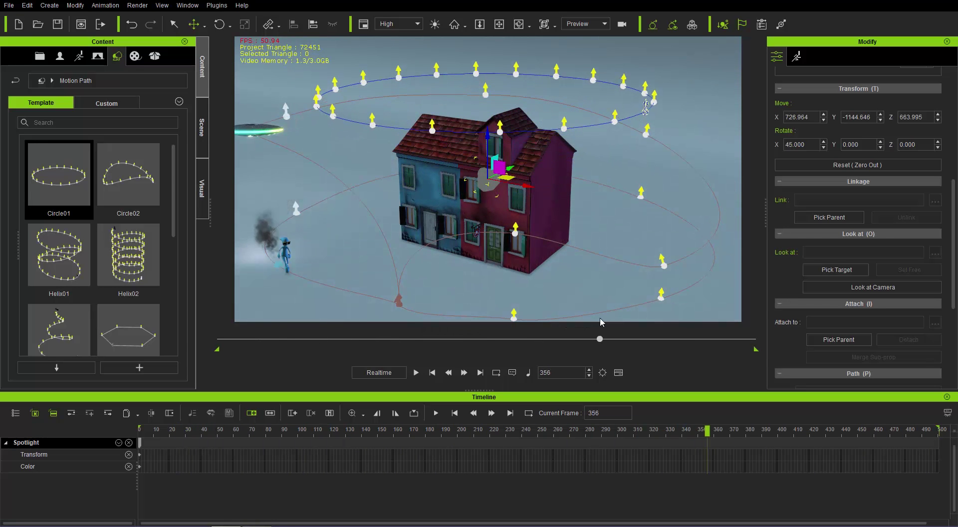
pyautogui.click(198, 131)
pyautogui.click(66, 214)
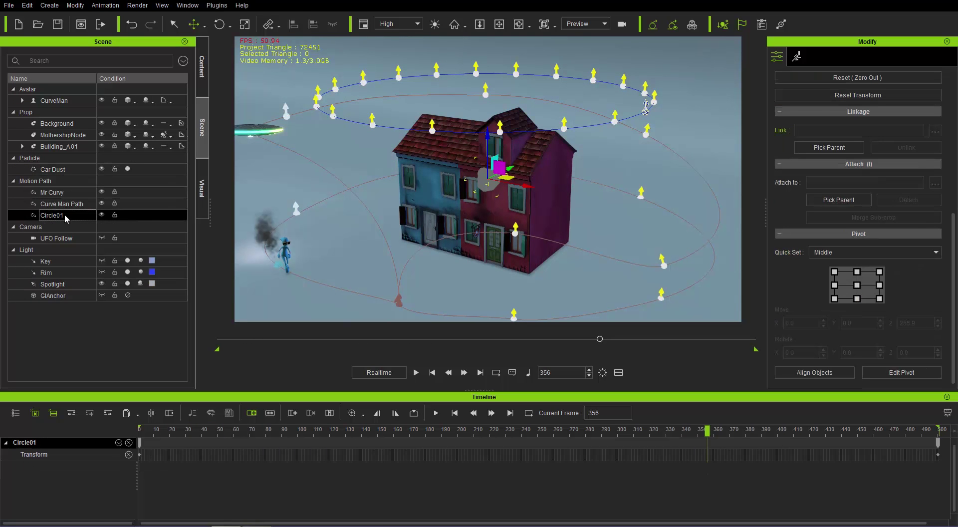
pyautogui.doubleClick(61, 218)
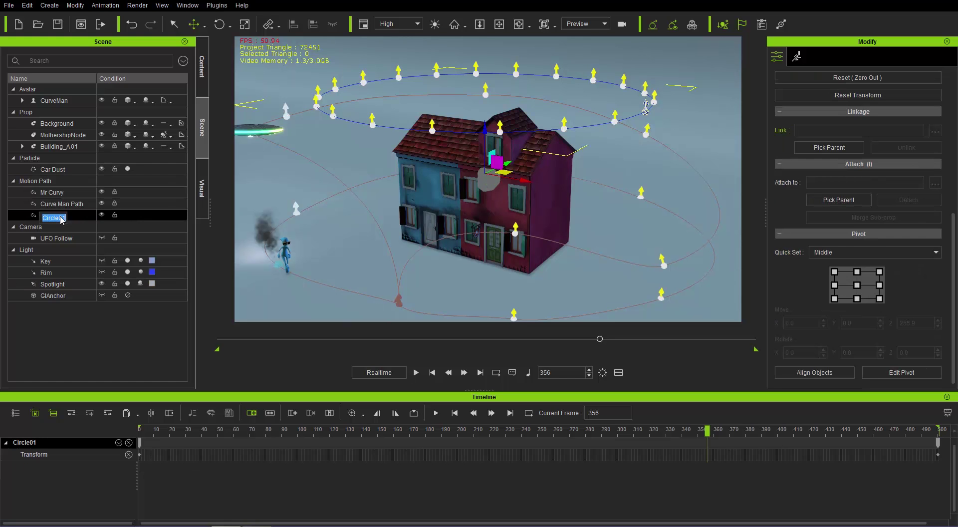
pyautogui.write('Light Path')
pyautogui.press('Return')
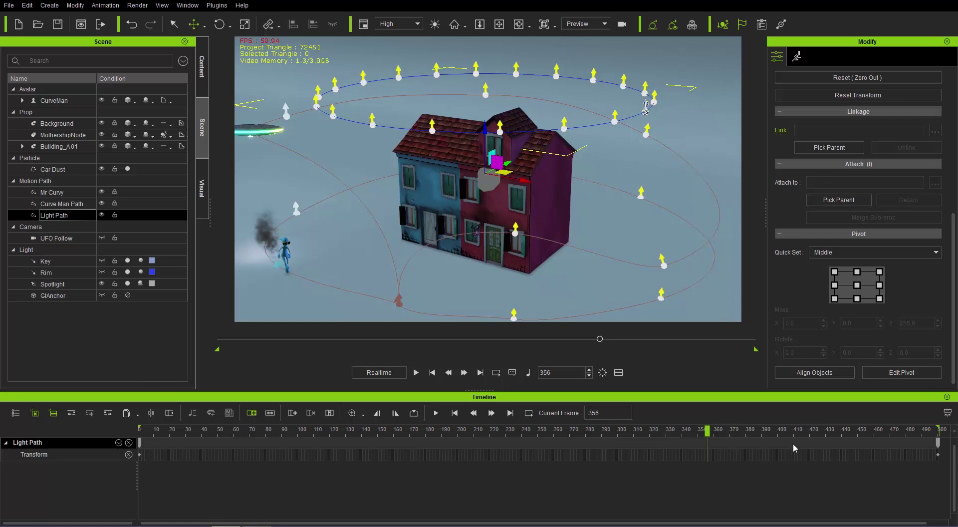
# Move the Light Path's transform key from frame 500 to the start of the timeline
pyautogui.click(940, 445)
pyautogui.moveTo(939, 445); pyautogui.dragTo(285, 445)
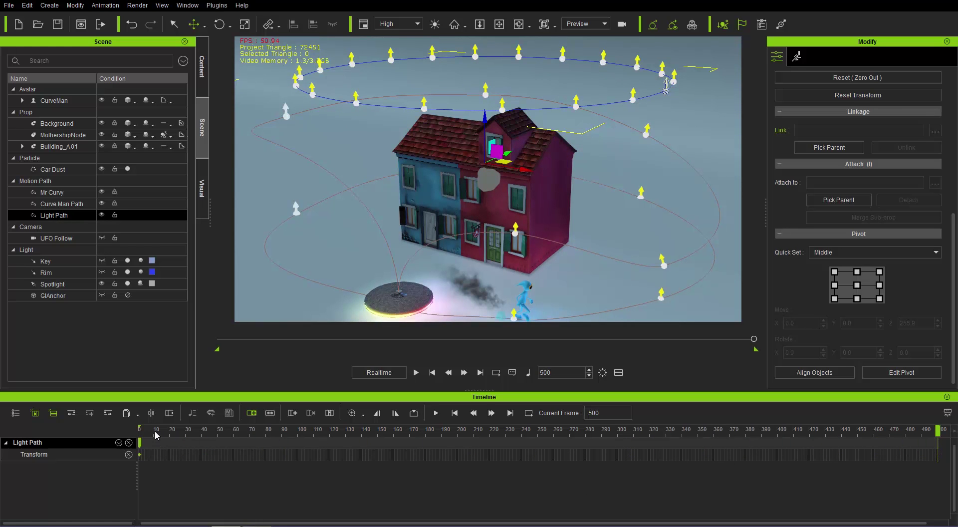
# Return to frame 1 and make the Spotlight look at CurveMan's waist
pyautogui.moveTo(157, 435); pyautogui.dragTo(131, 439)
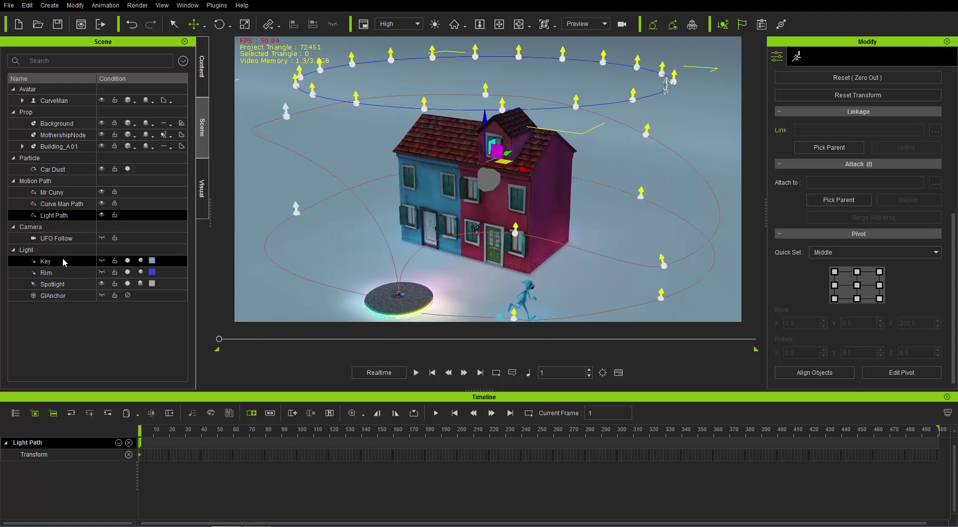
pyautogui.click(64, 284)
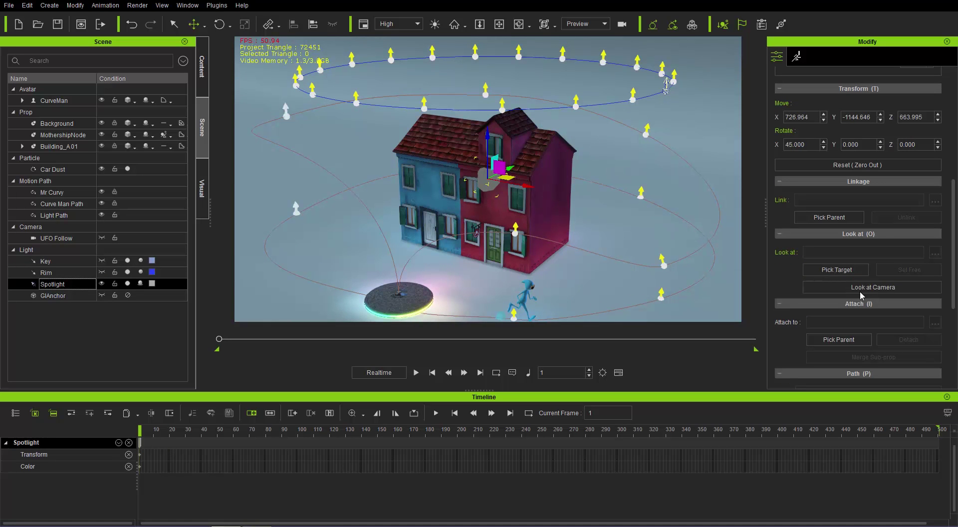
pyautogui.click(832, 272)
pyautogui.click(522, 297)
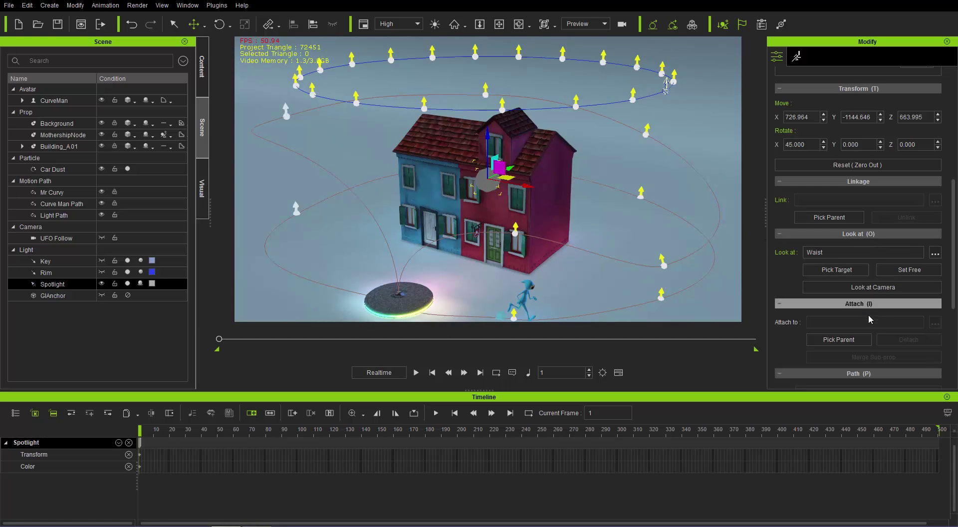
# Assign the Spotlight to the Light Path above the house as its motion path
pyautogui.scroll(-5, 954, 244)
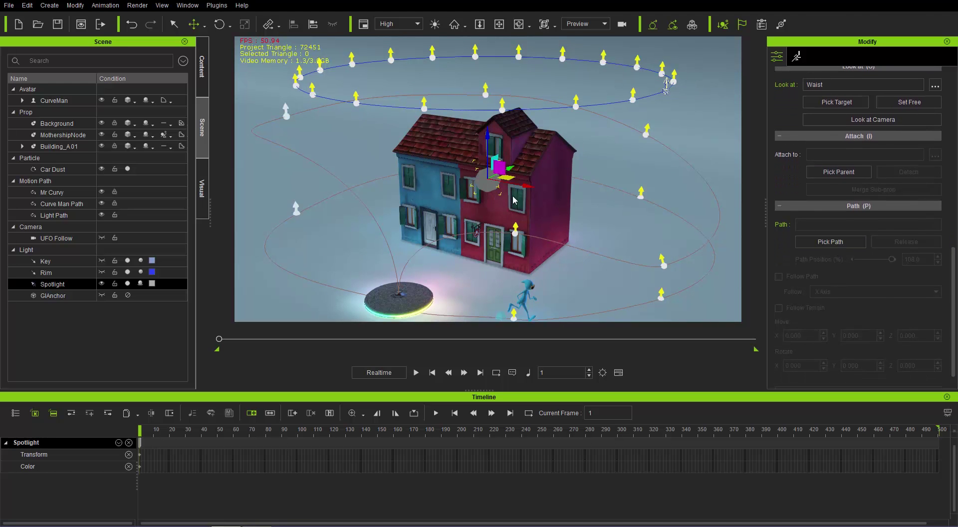
pyautogui.rightClick(492, 188)
pyautogui.moveTo(537, 217)
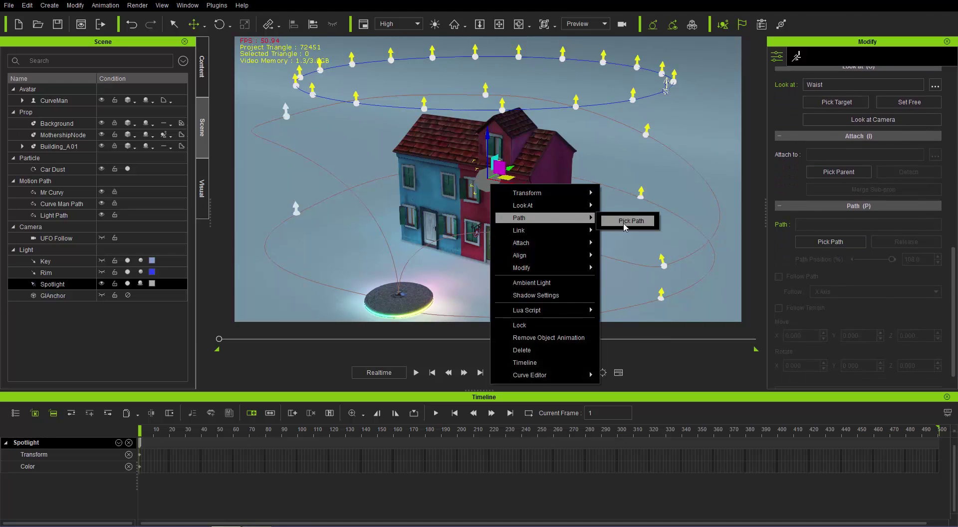
pyautogui.click(628, 220)
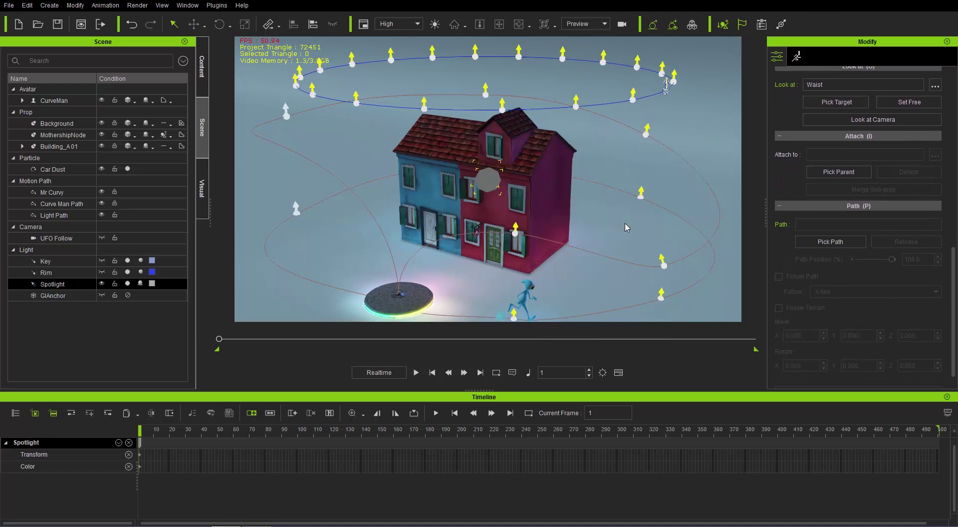
pyautogui.click(424, 108)
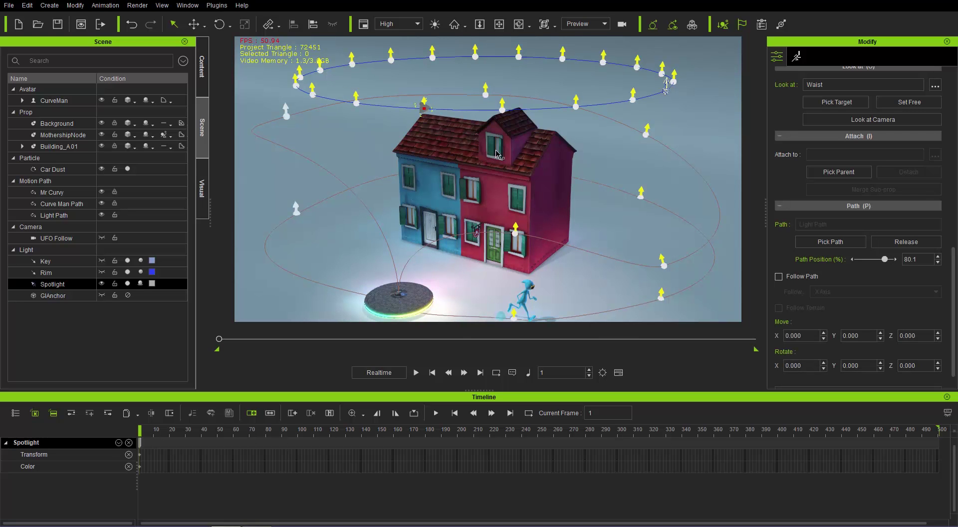
# Set the Spotlight's shadow darkness to 82
pyautogui.scroll(15, 910, 118)
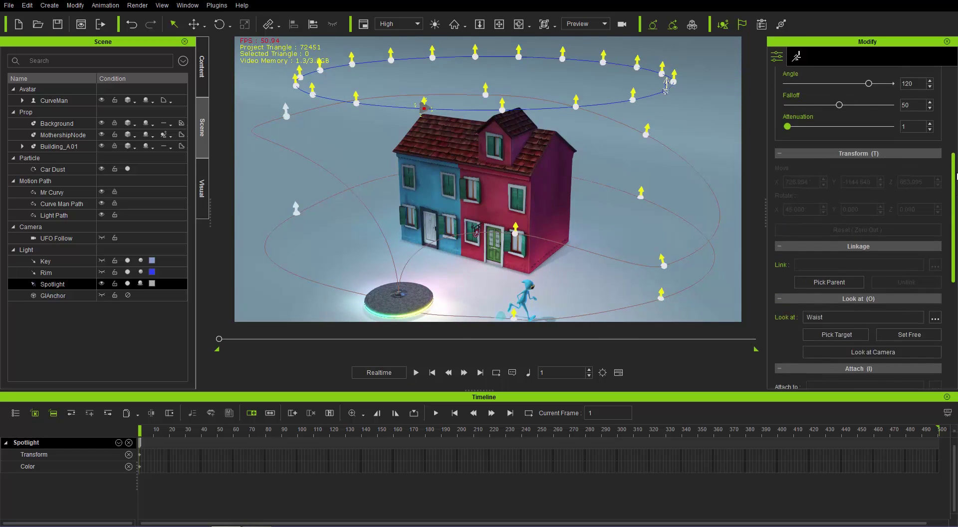
pyautogui.moveTo(804, 190); pyautogui.dragTo(680, 231)
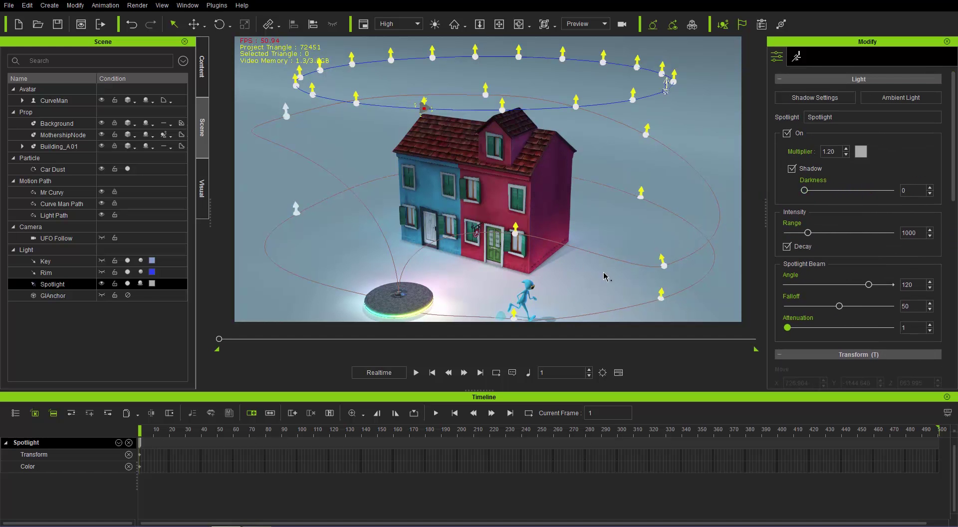
pyautogui.scroll(6, 589, 255)
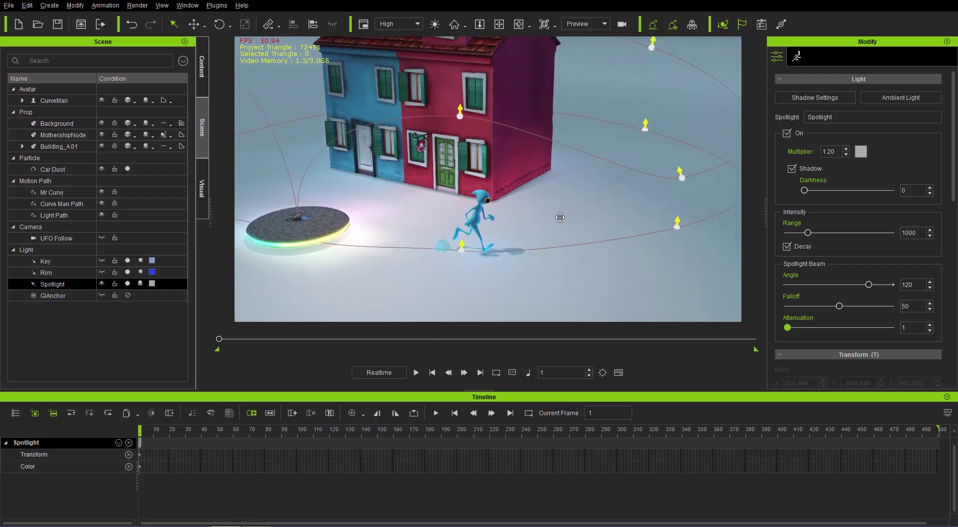
pyautogui.scroll(3, 560, 217)
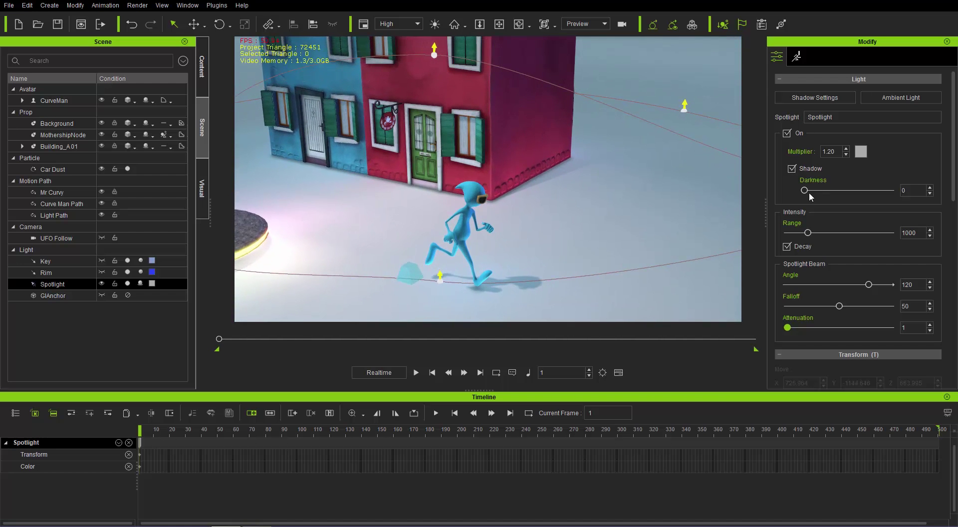
pyautogui.moveTo(806, 191); pyautogui.dragTo(878, 192)
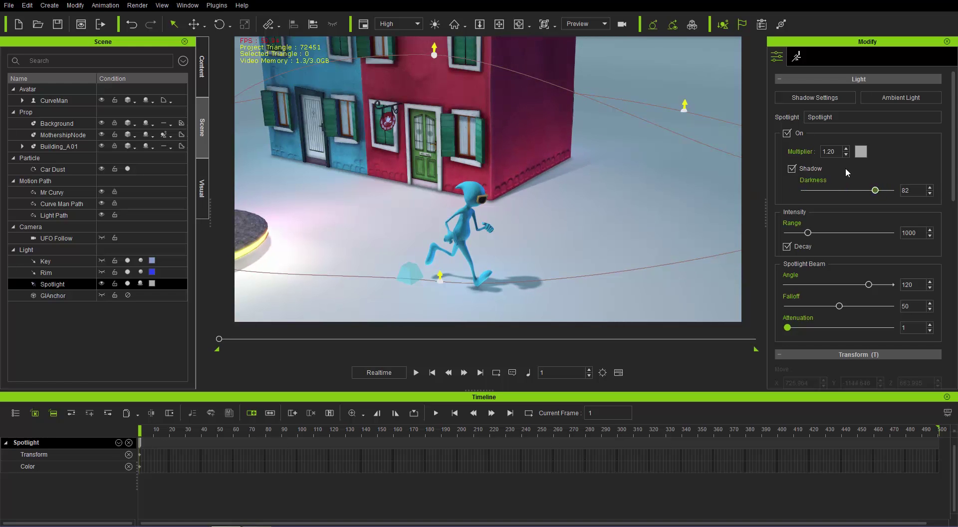
# Try a stronger Spotlight multiplier of 3.00, then settle on 2.00
pyautogui.moveTo(837, 154); pyautogui.dragTo(782, 144)
pyautogui.press('Return')
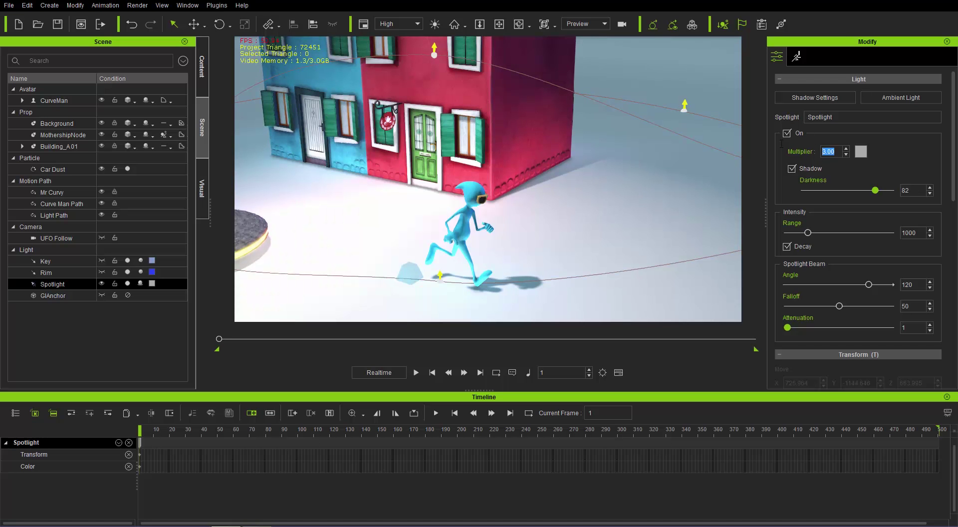
pyautogui.write('2')
pyautogui.press('Return')
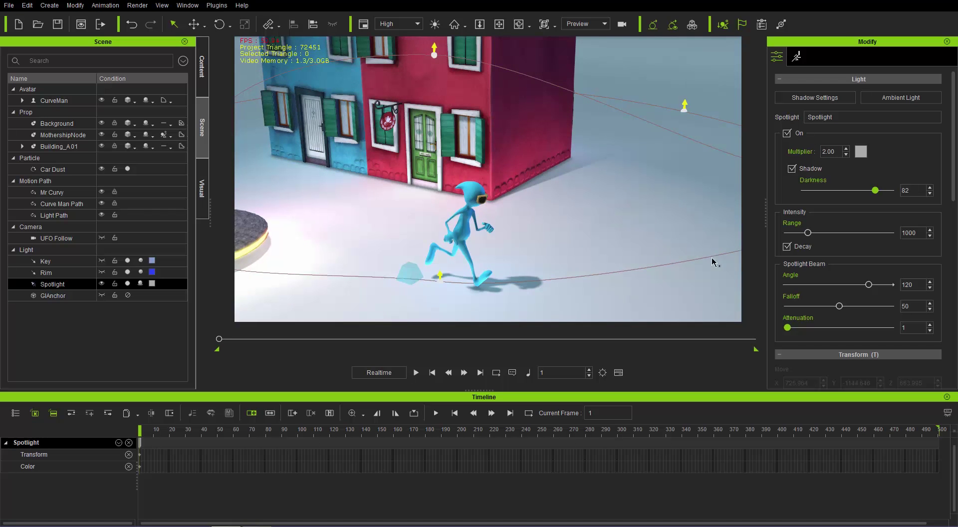
# Set the Spotlight's range to 1073 and narrow its beam angle to 70
pyautogui.moveTo(509, 131); pyautogui.dragTo(520, 199)
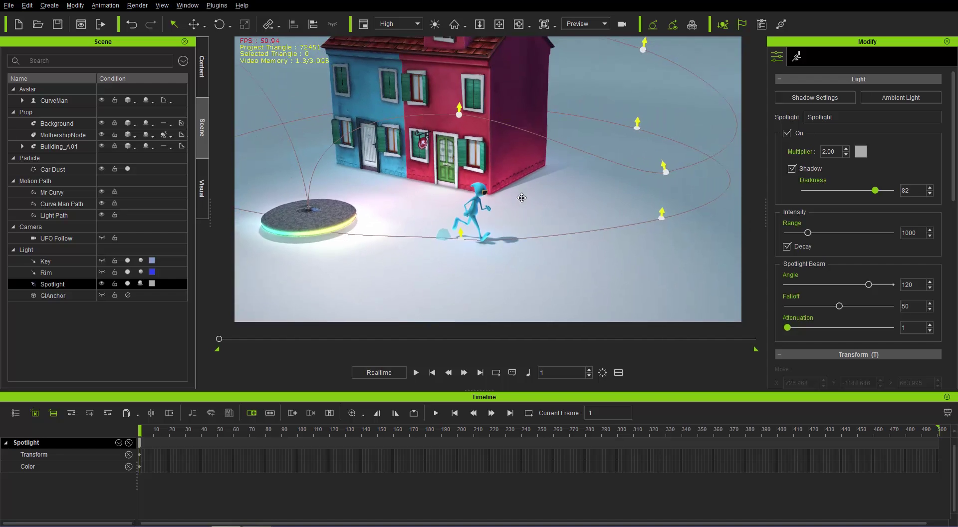
pyautogui.moveTo(810, 237)
pyautogui.mouseDown()
pyautogui.moveTo(819, 233)
pyautogui.moveTo(799, 231)
pyautogui.moveTo(812, 229)
pyautogui.mouseUp()
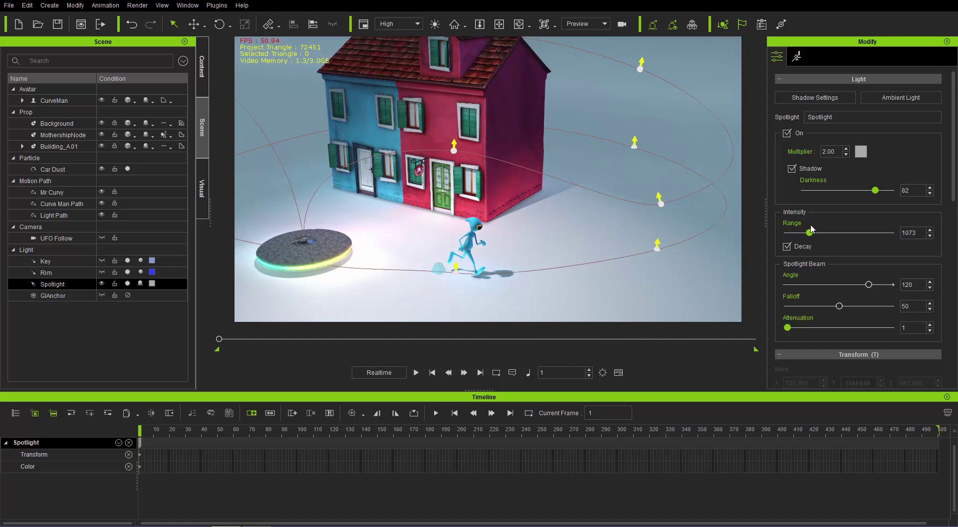
pyautogui.moveTo(869, 285); pyautogui.dragTo(835, 285)
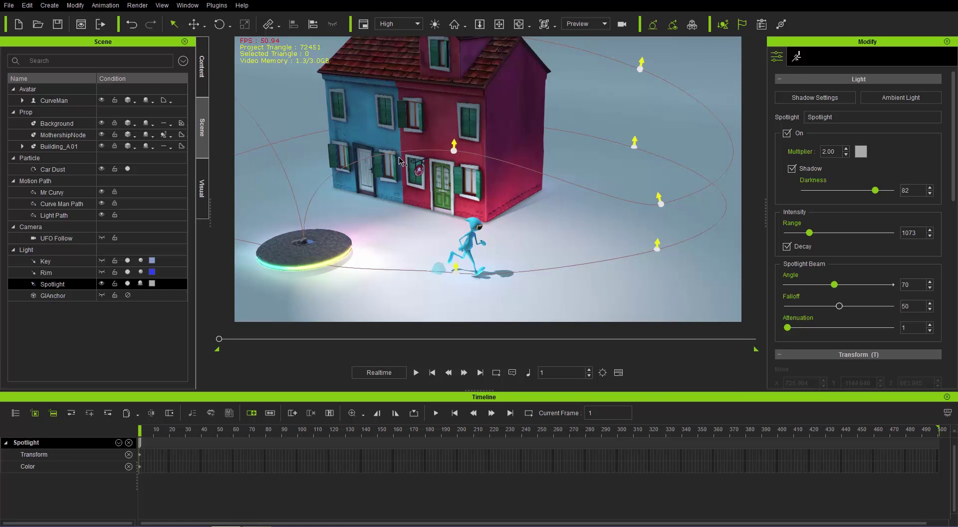
# Key the Spotlight's path position at 180.1% on frame 500 for one full lap of the Light Path
pyautogui.moveTo(392, 123); pyautogui.dragTo(466, 201, button='right')
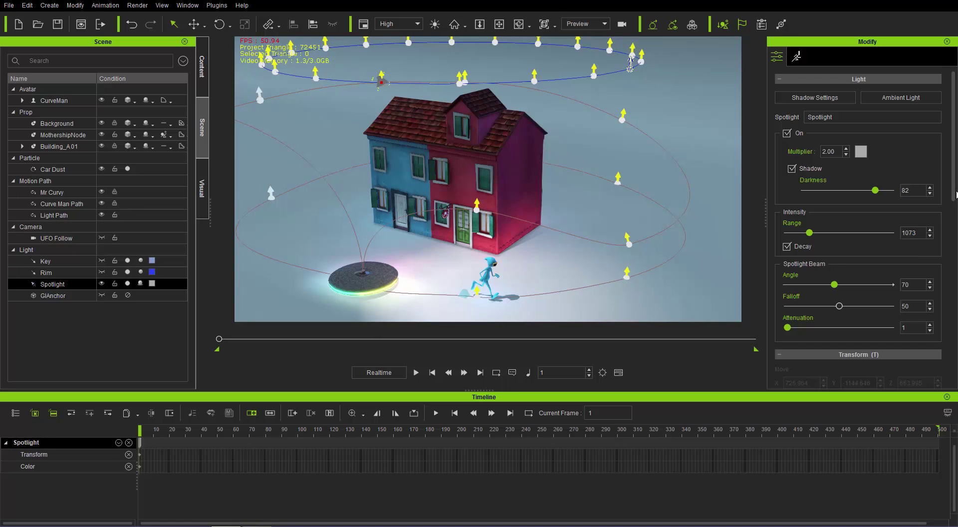
pyautogui.moveTo(957, 194); pyautogui.dragTo(956, 390)
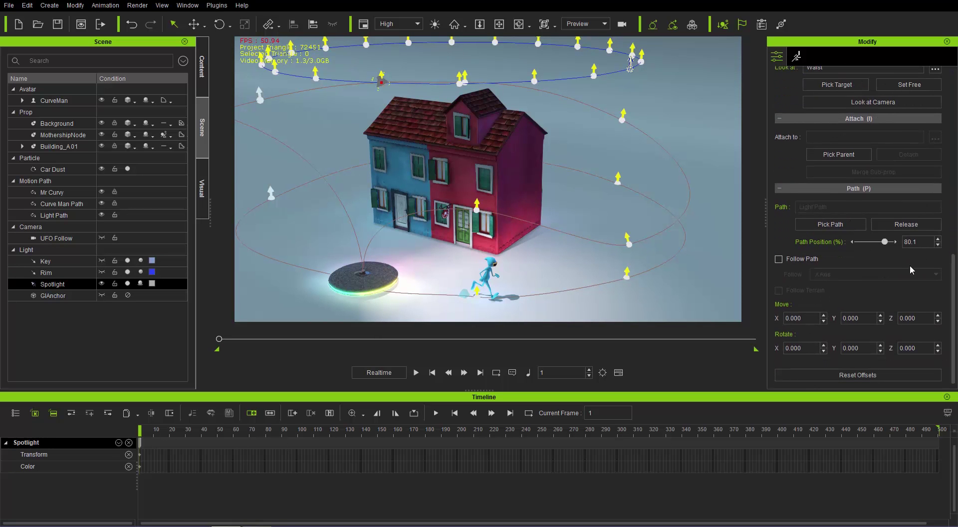
pyautogui.click(921, 242)
pyautogui.click(480, 373)
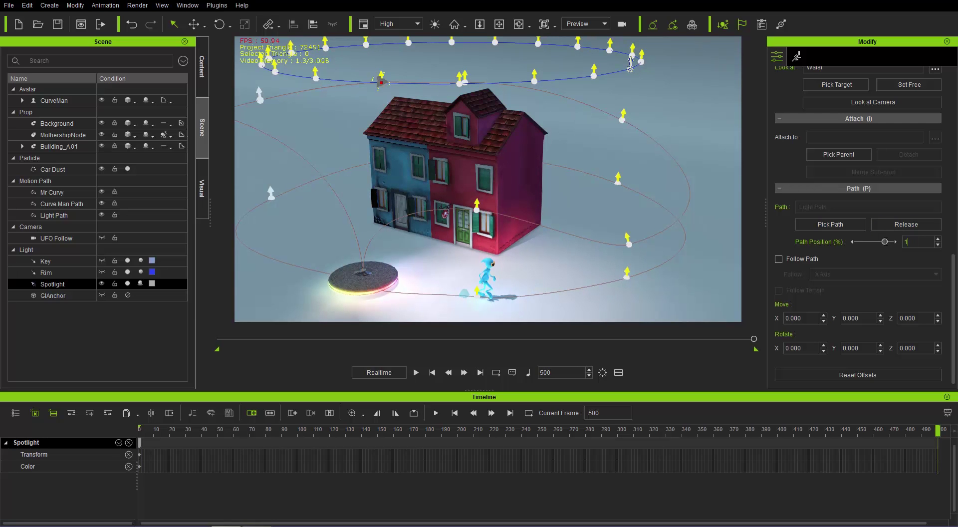
pyautogui.press('Return')
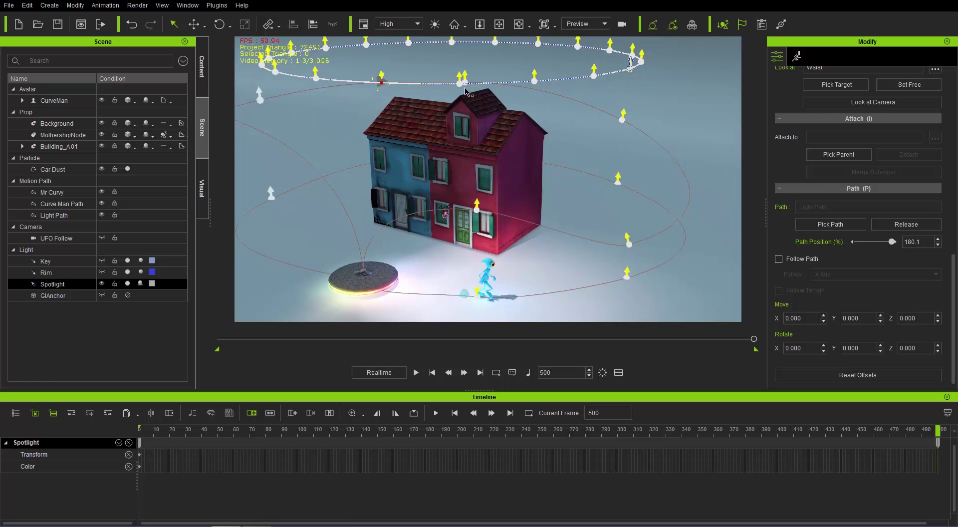
# Play the animation from the first frame to check the Spotlight's orbit, and return to frame 1
pyautogui.click(431, 373)
pyautogui.click(415, 372)
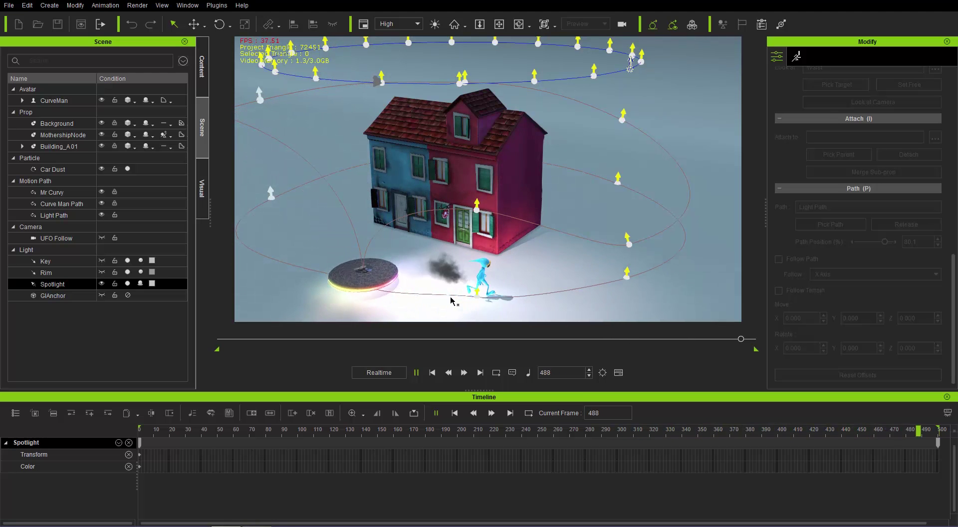
pyautogui.click(432, 373)
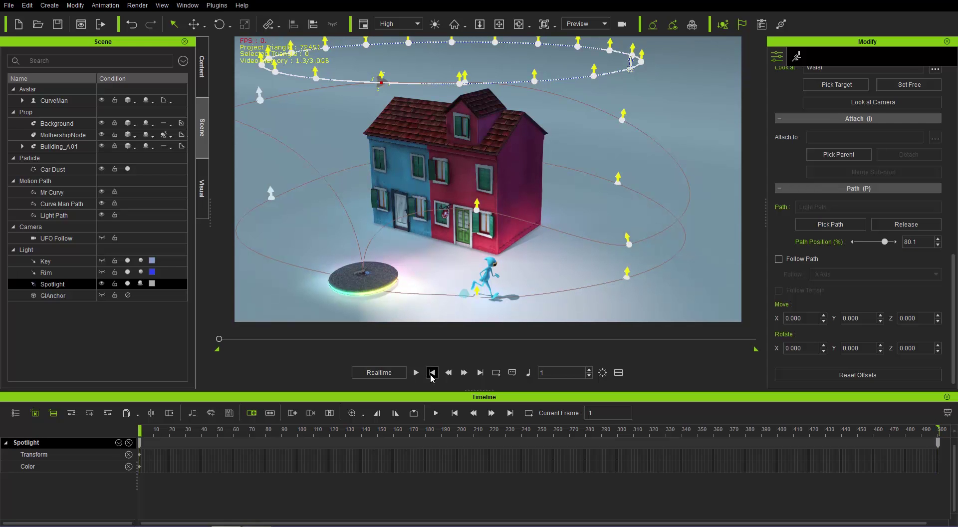
# Hide the Mr Curvy, Curve Man Path and Light Path motion paths and the Spotlight's icon, leaving Light Path selected
pyautogui.click(102, 193)
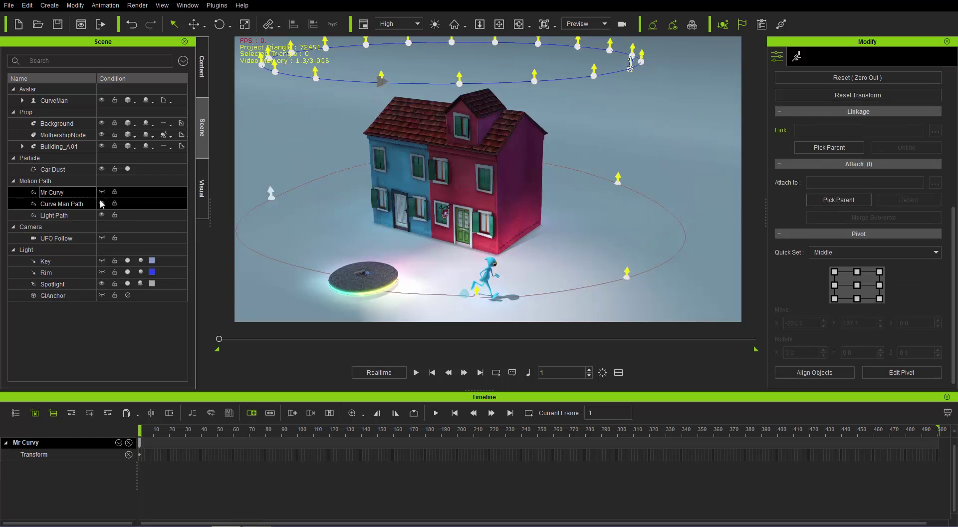
pyautogui.click(101, 204)
pyautogui.click(102, 216)
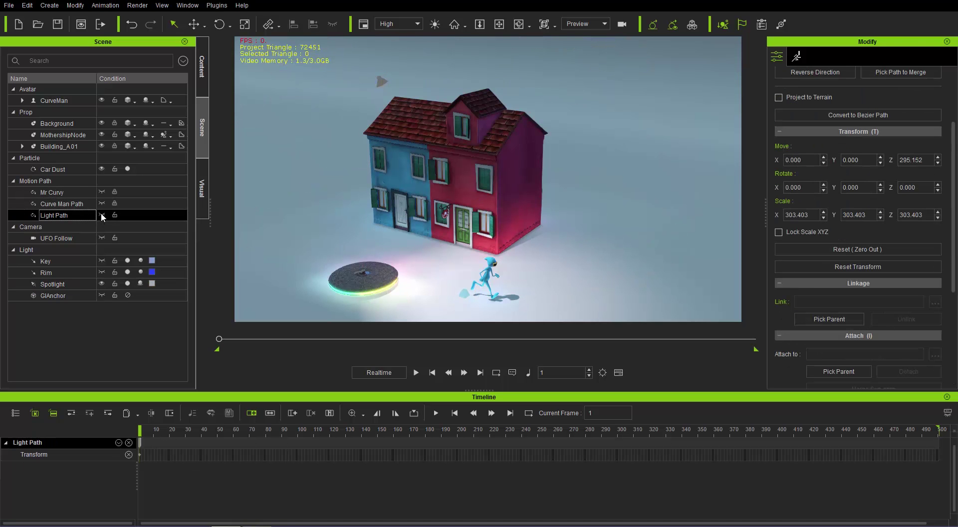
pyautogui.click(103, 281)
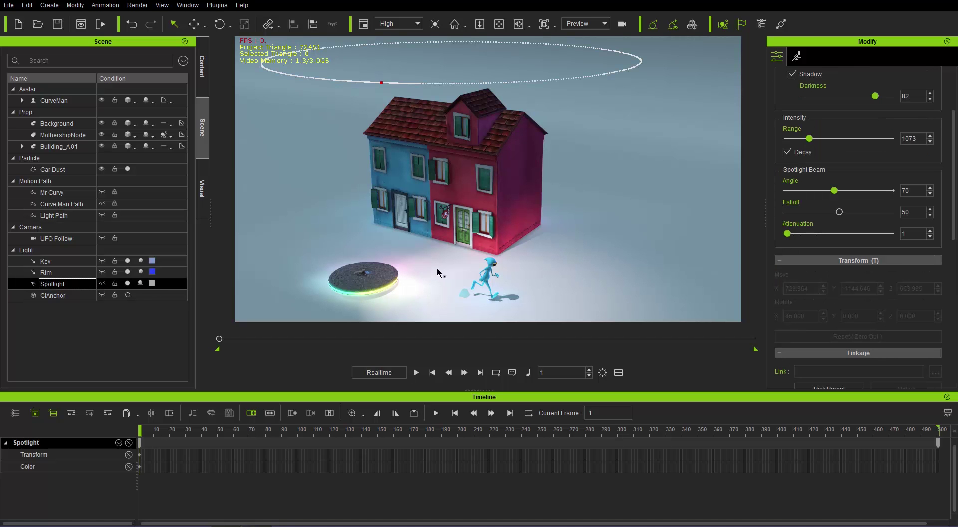
pyautogui.click(55, 218)
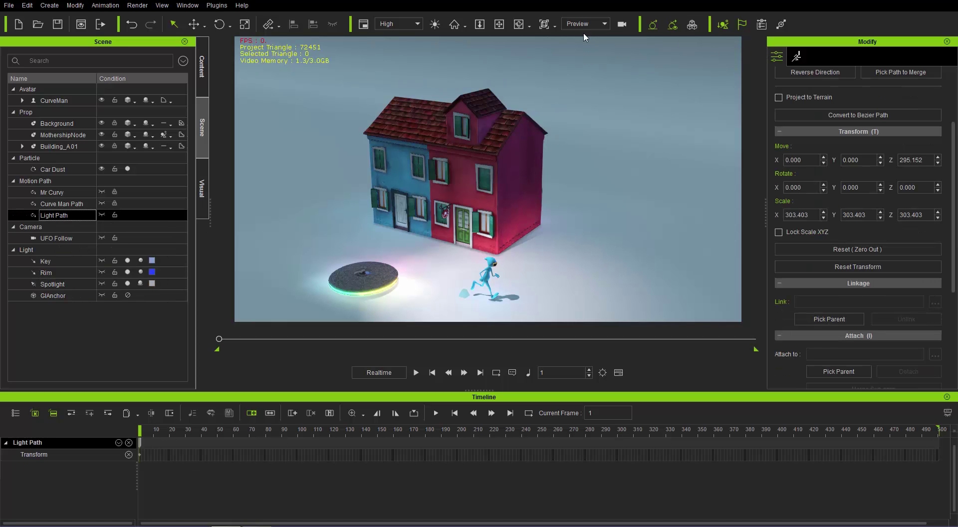
# Open the Mini Viewport with the UFO Follow camera, move it aside and play the animation through
pyautogui.hotkey('ctrl', 'shift', 'm')
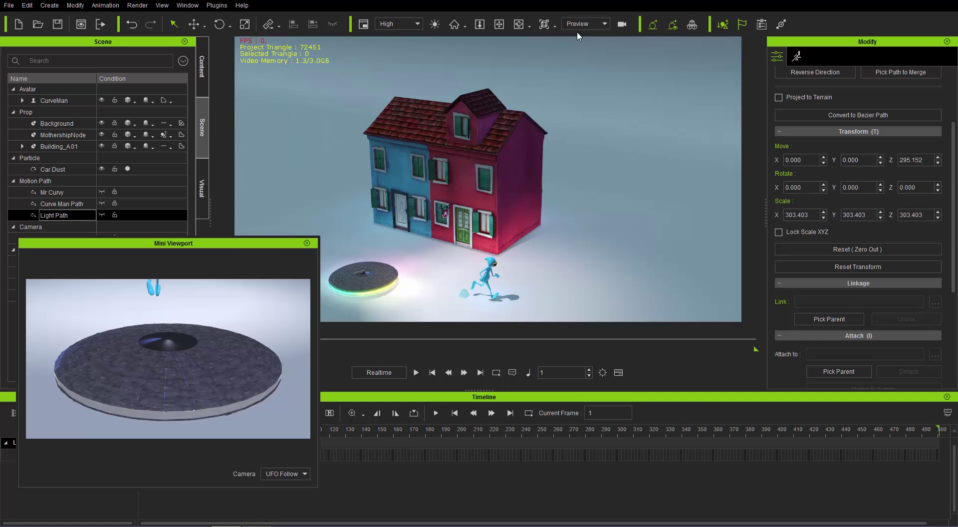
pyautogui.moveTo(252, 243); pyautogui.dragTo(235, 273)
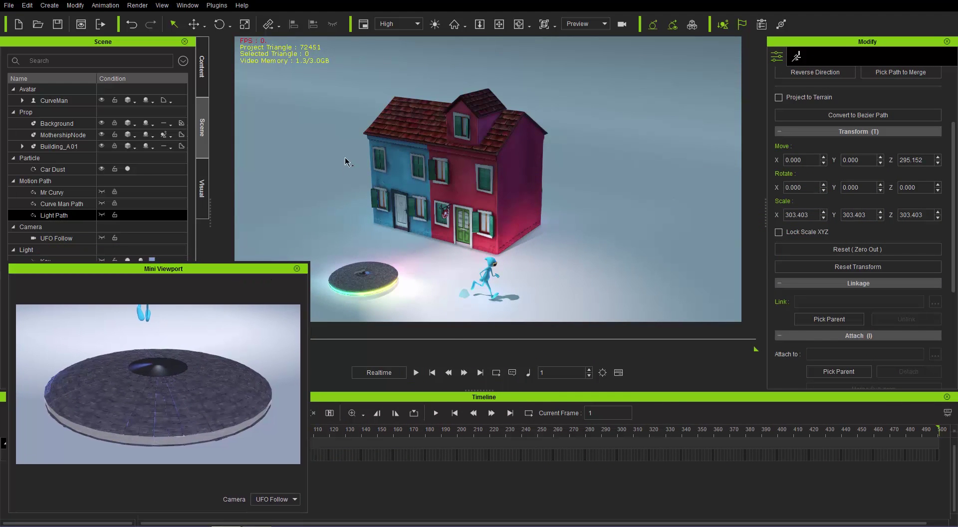
pyautogui.click(420, 373)
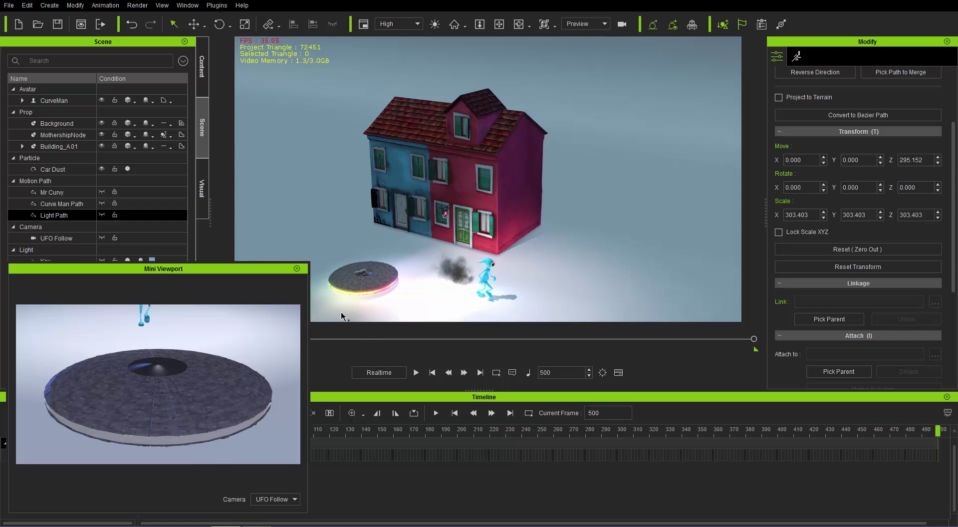
# Close the Mini Viewport and replay the animation from the first frame in the main view
pyautogui.click(297, 268)
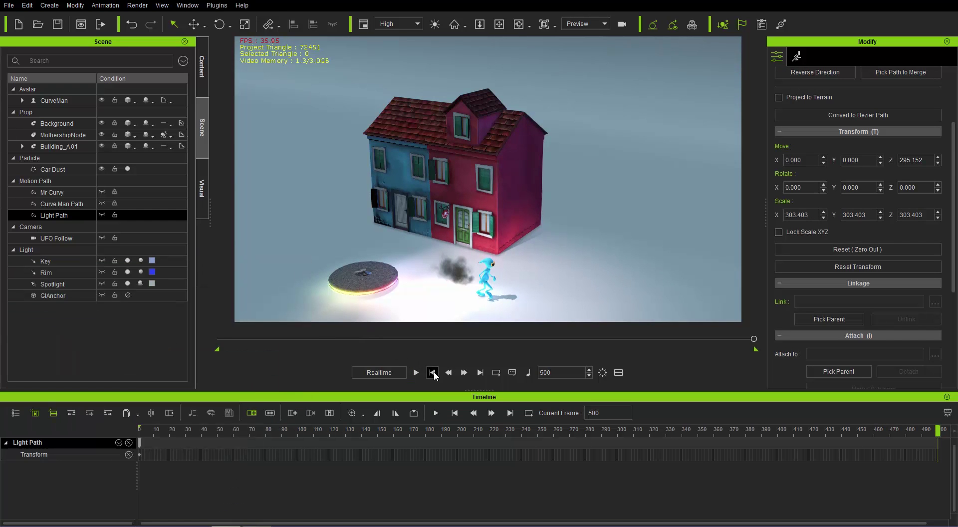
pyautogui.click(432, 372)
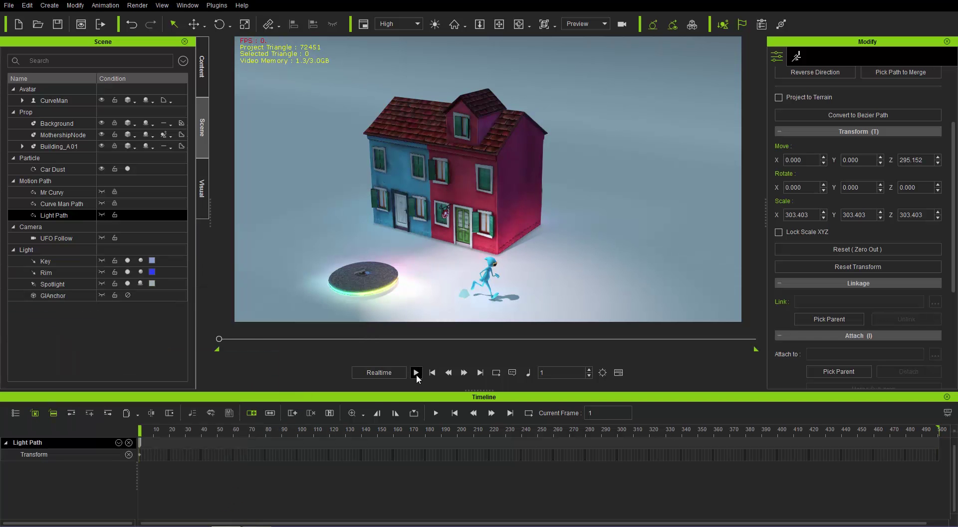
pyautogui.click(416, 373)
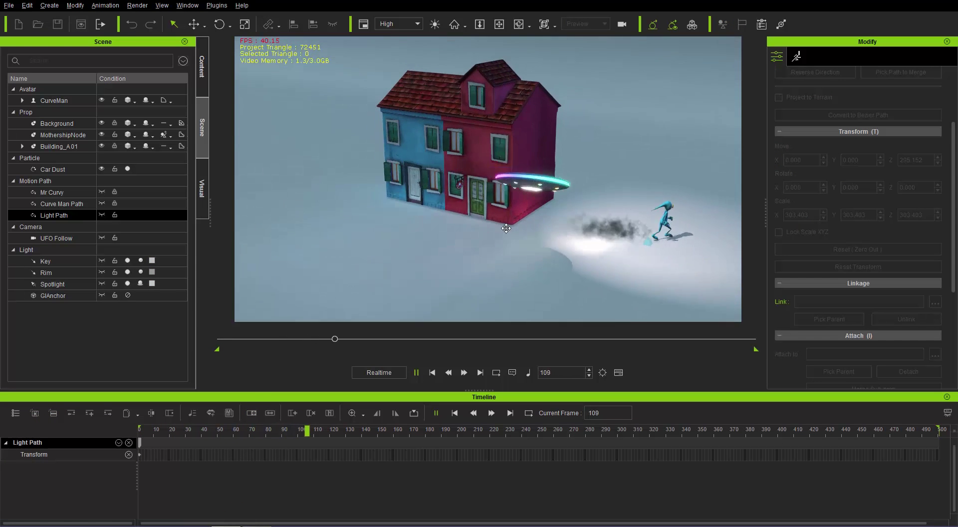